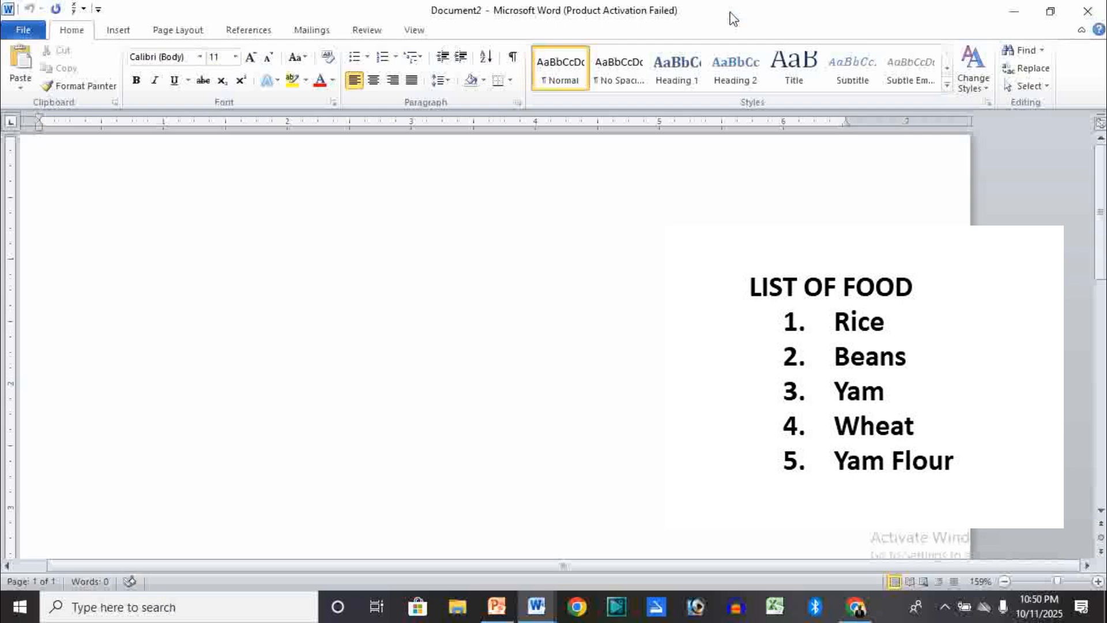
Enter the heading LIST OF FOOD and start a new line below it
type("LIST")
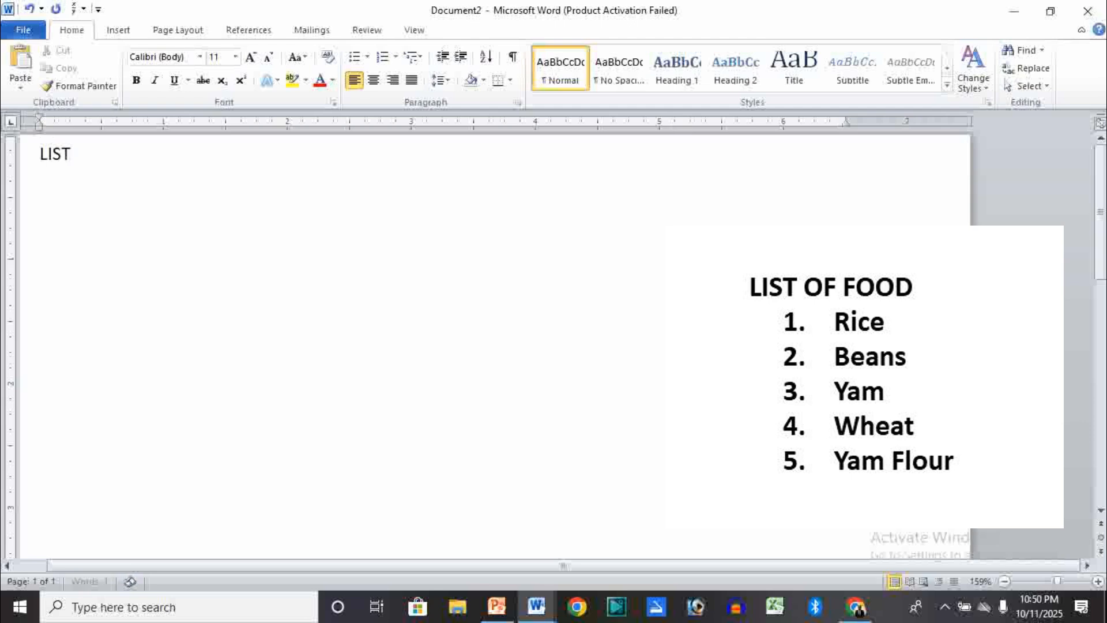
type(" OF FOOD")
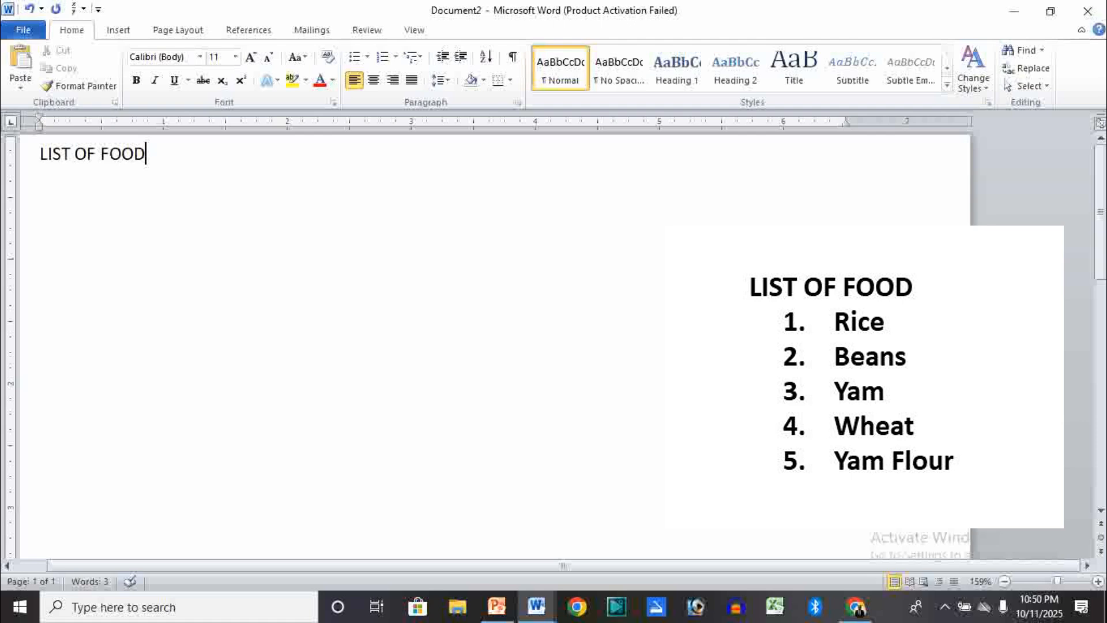
key("Return")
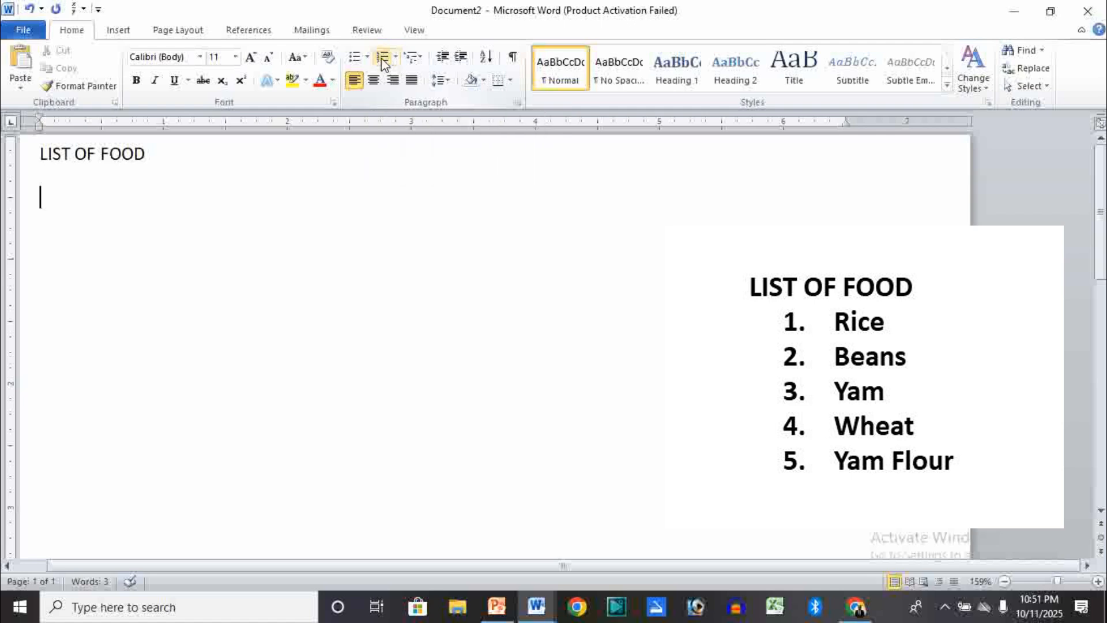
Start a numbered list below the heading in the 1. 2. 3. format
left_click(381, 58)
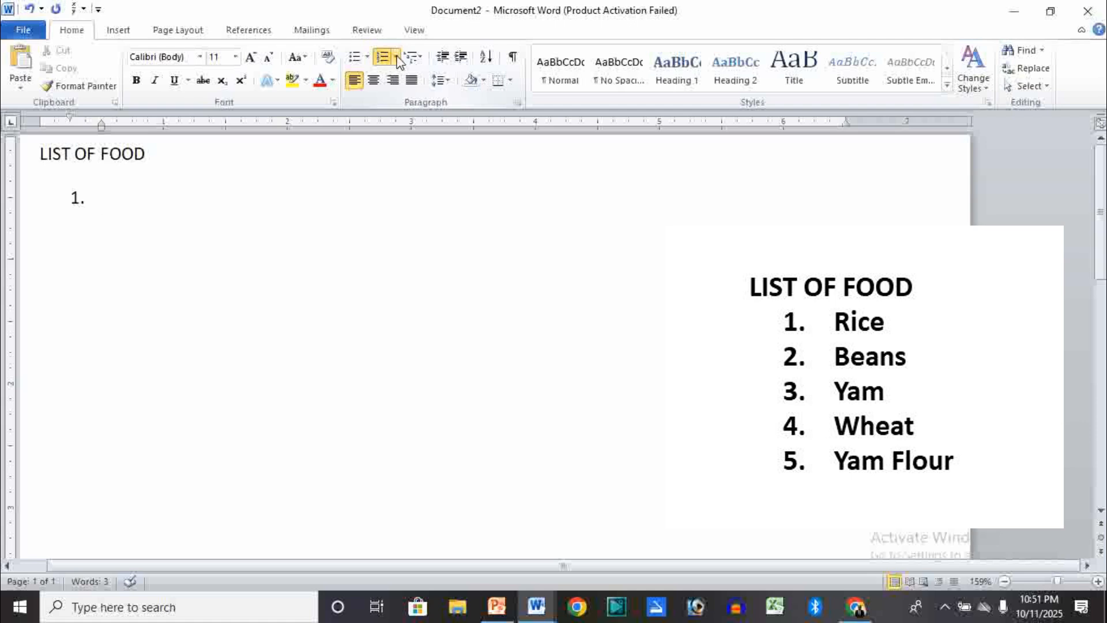
left_click(397, 57)
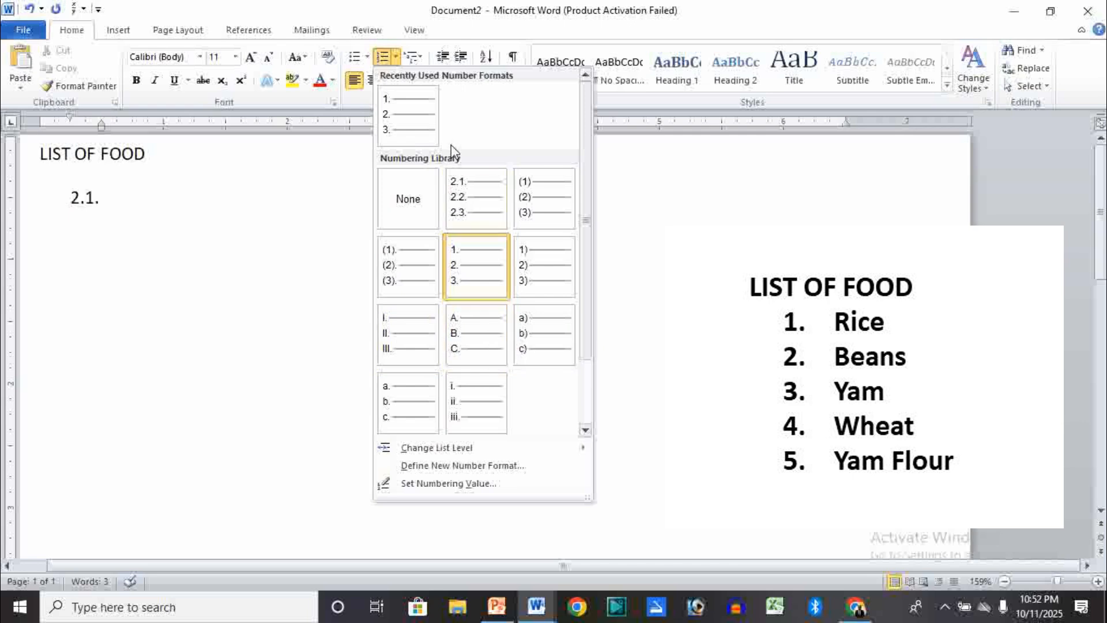
left_click(391, 110)
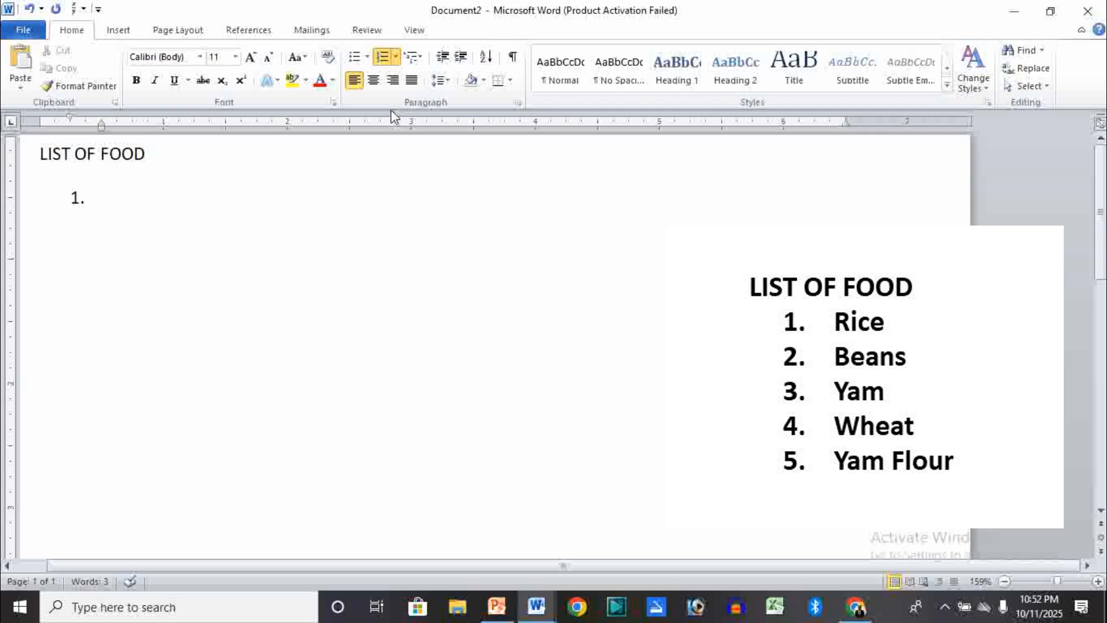
Fill the numbered list with Rice, Beans, Yam, Wheat and Yam Flour as separate items
type("Rice")
key("Return")
type("Beans")
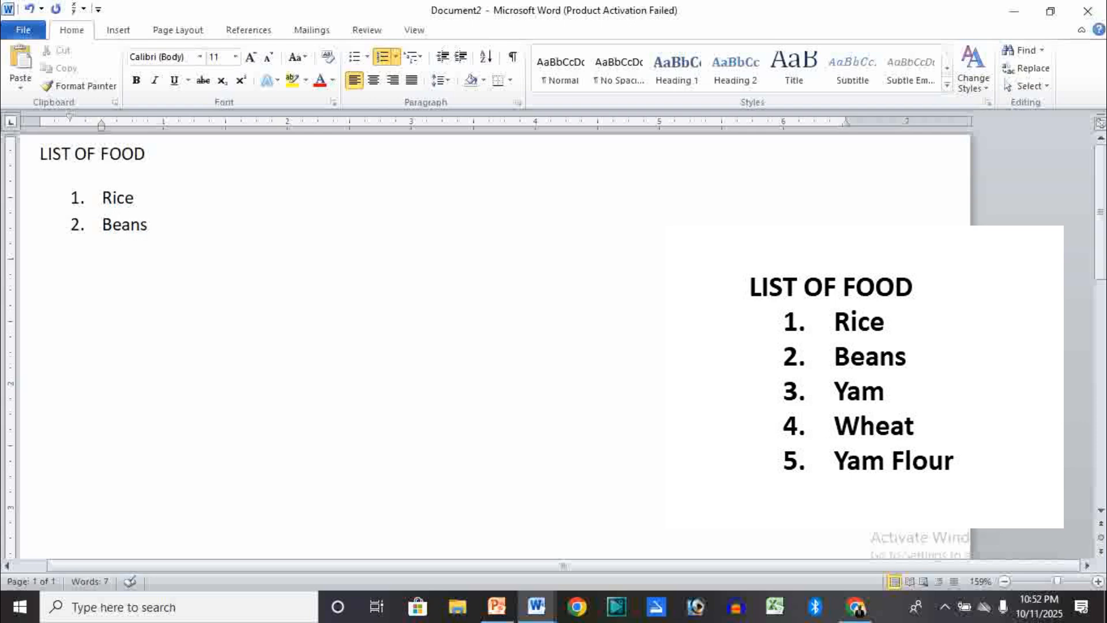
key("Return")
type("Yam")
key("Return")
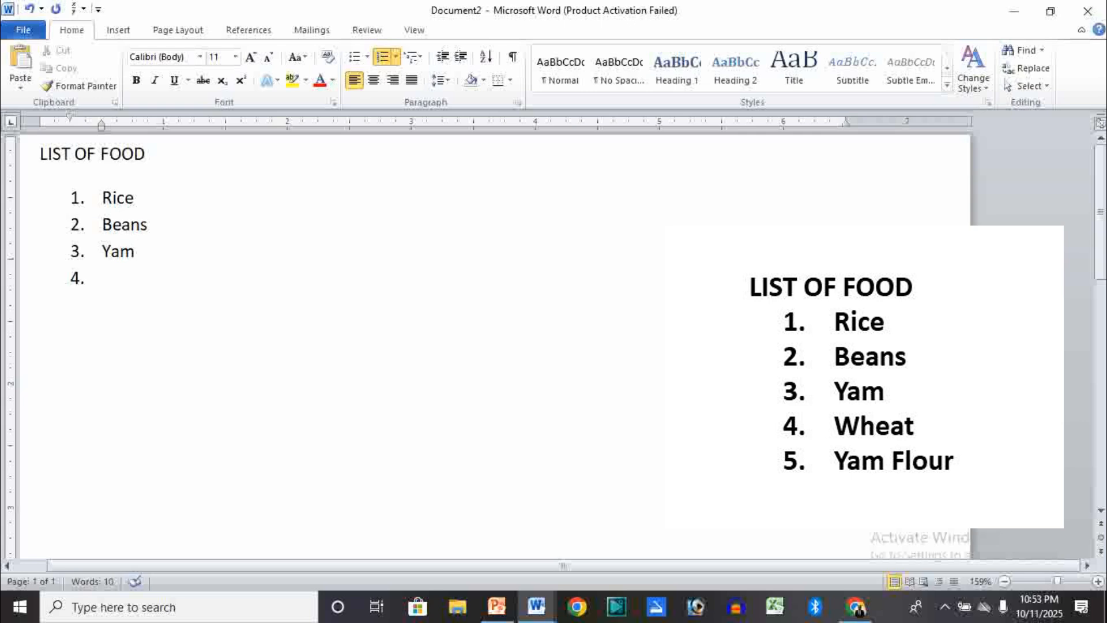
type("Wheat")
key("Return")
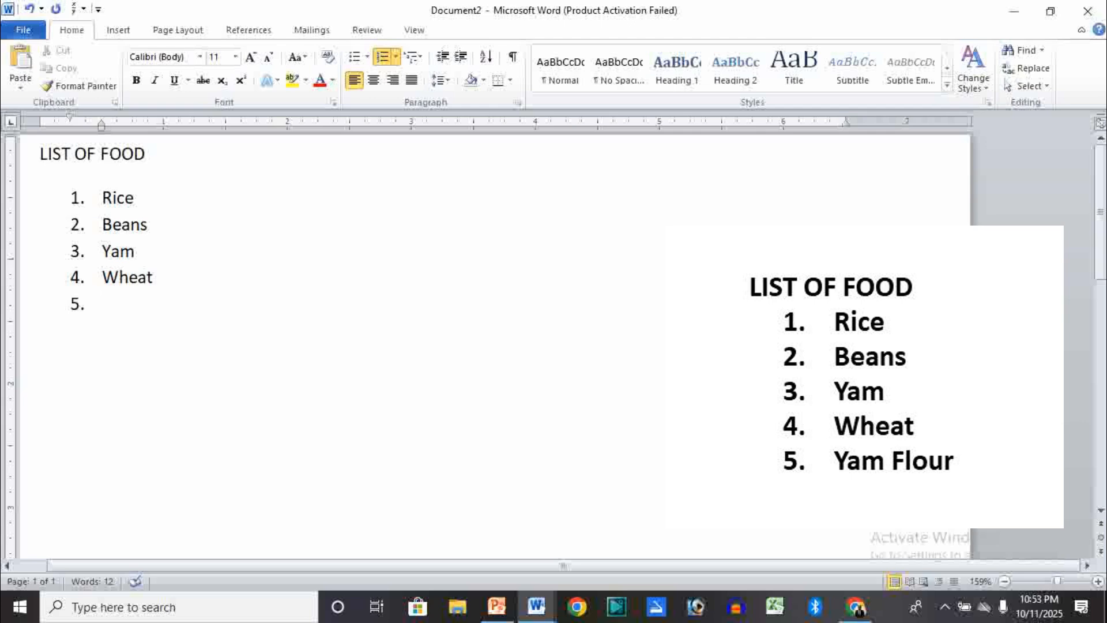
type("Yam Flour")
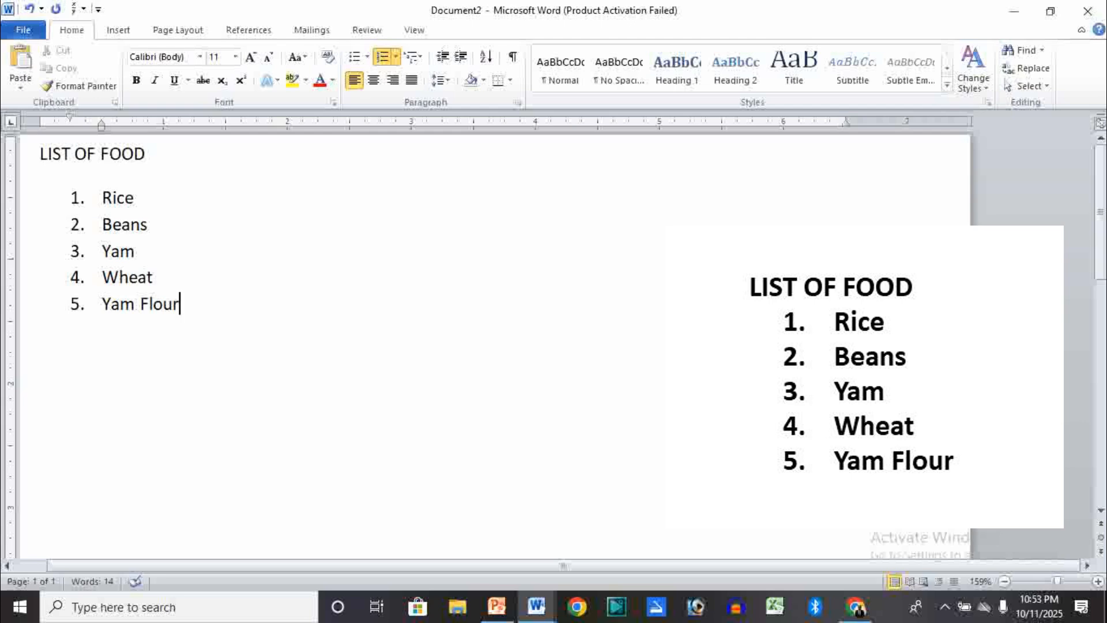
End the numbering after Yam Flour and start an ordinary, unnumbered line below the list
key("Return")
key("BackSpace")
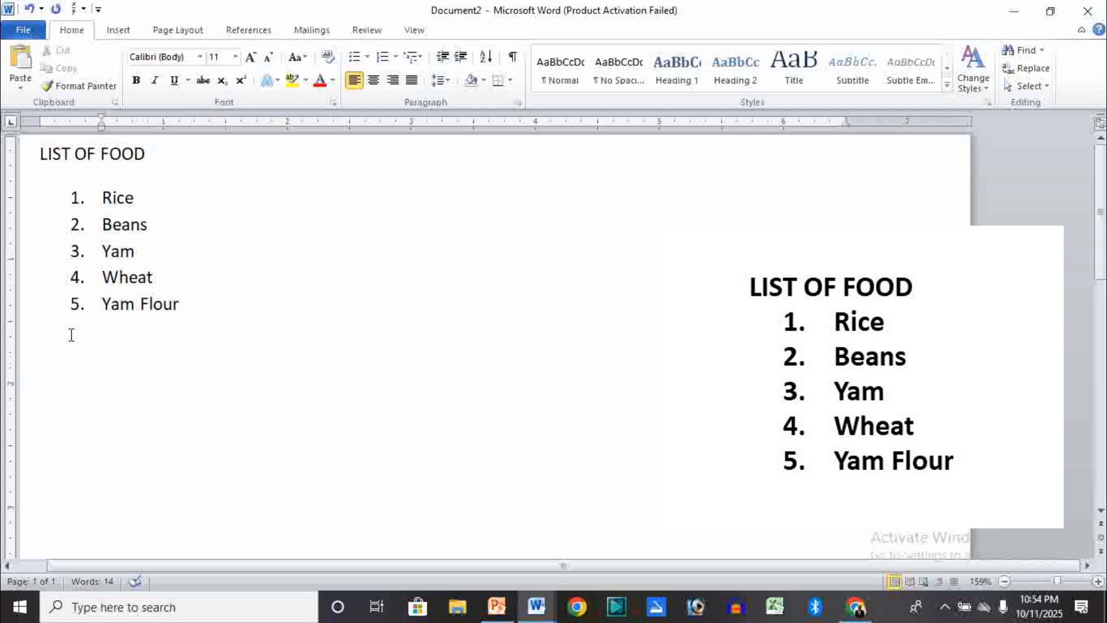
key("BackSpace")
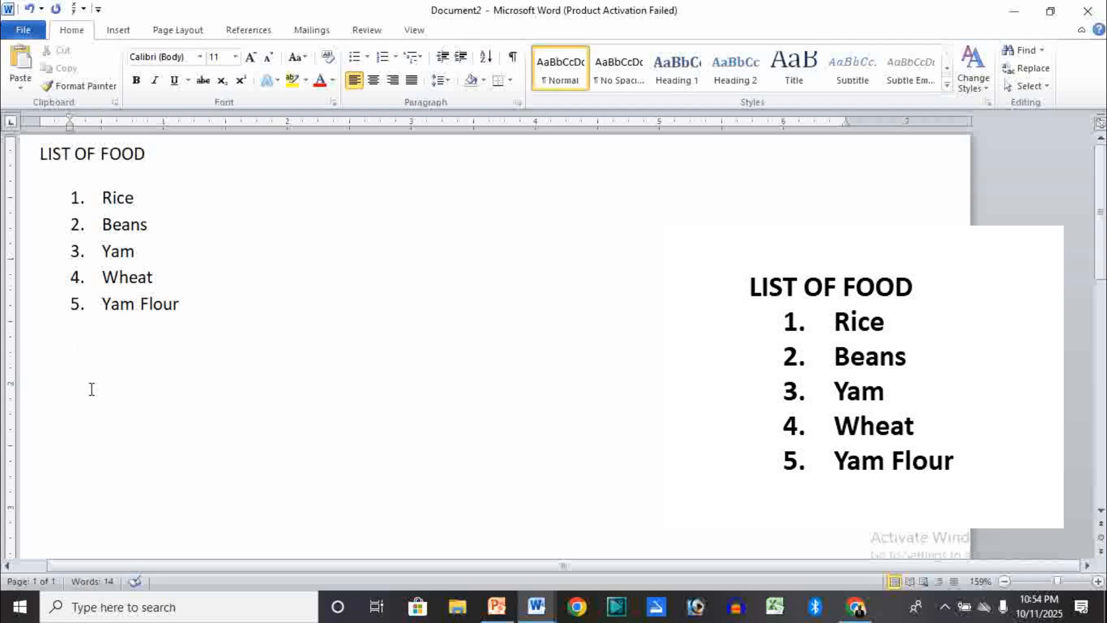
type("Yfyuhl;kjpgytfkjn;ljuiggjmiu")
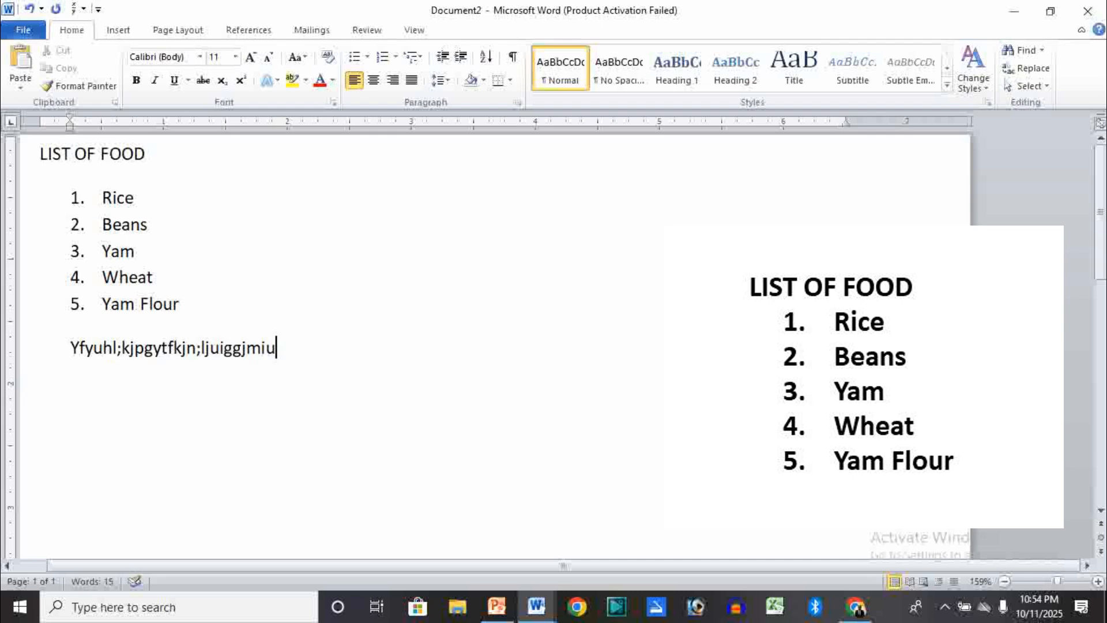
key("BackSpace")
key("BackSpace")
key("BackSpace")
key("BackSpace")
key("BackSpace")
key("BackSpace")
key("BackSpace")
key("BackSpace")
key("BackSpace")
key("BackSpace")
key("BackSpace")
key("BackSpace")
key("BackSpace")
key("BackSpace")
key("BackSpace")
key("BackSpace")
key("BackSpace")
key("BackSpace")
key("BackSpace")
key("BackSpace")
key("BackSpace")
key("BackSpace")
key("BackSpace")
key("BackSpace")
key("BackSpace")
key("BackSpace")
key("BackSpace")
key("BackSpace")
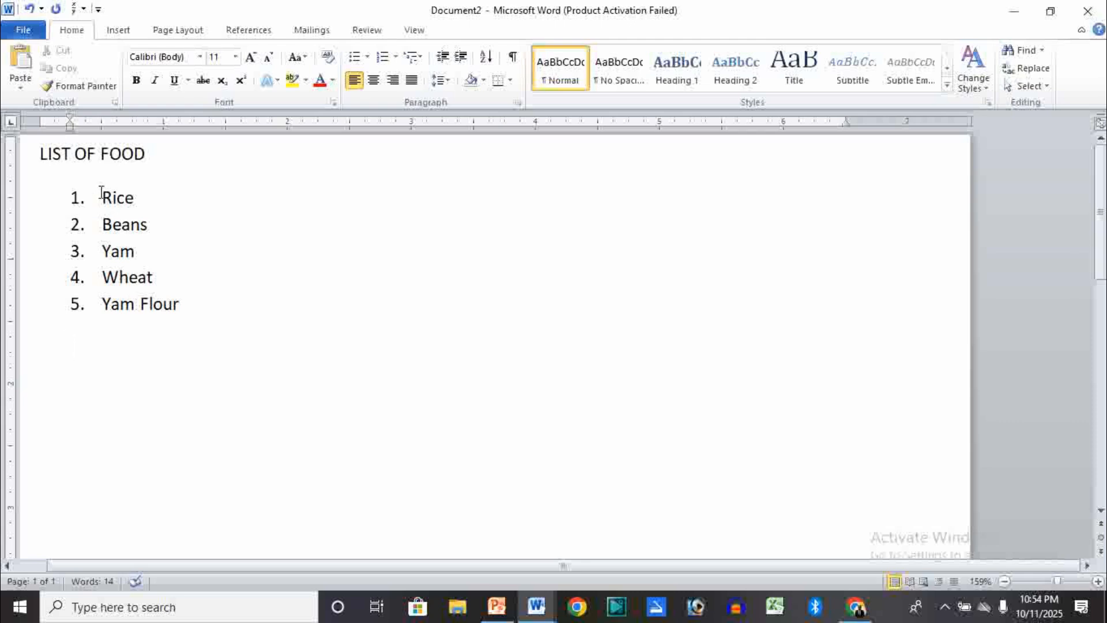
Change the food list's numbers to the four-diamond bullet style
left_click(76, 198)
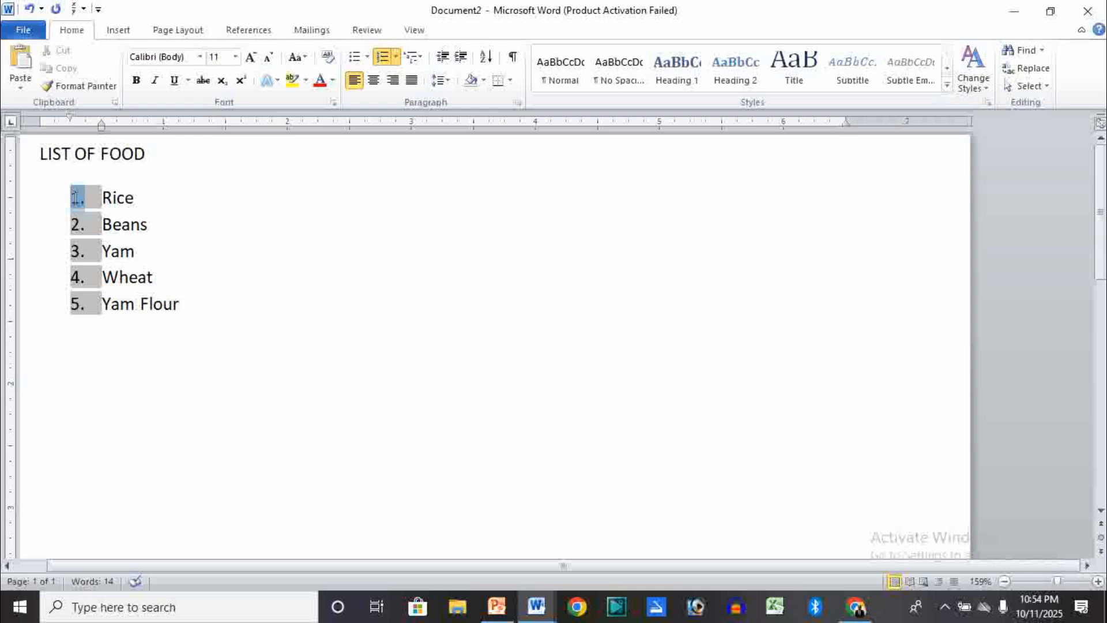
left_click(368, 56)
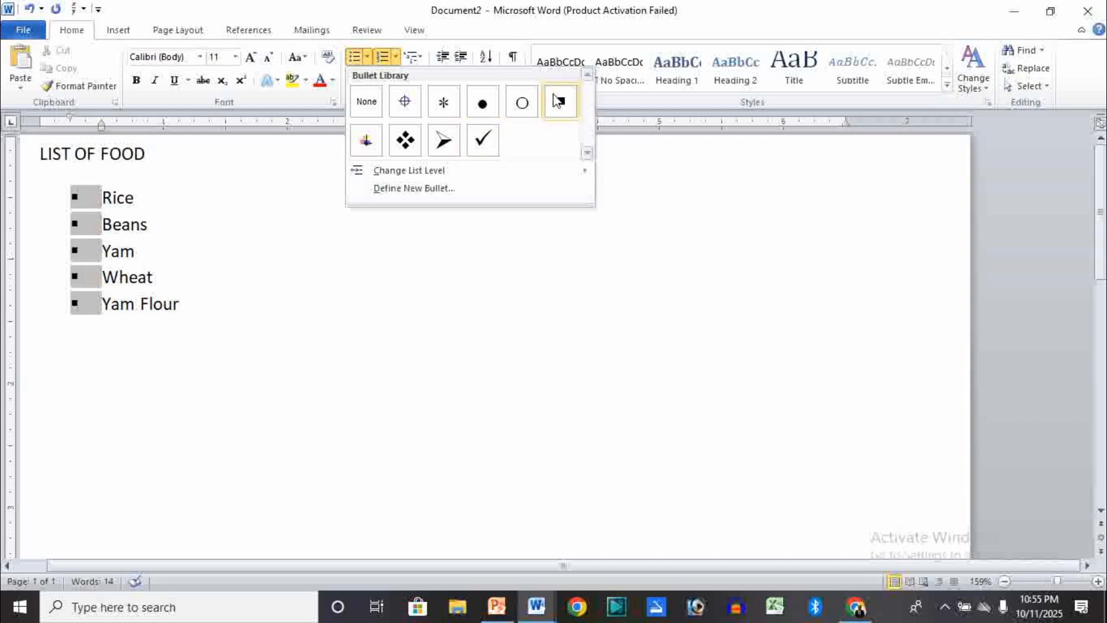
left_click(406, 146)
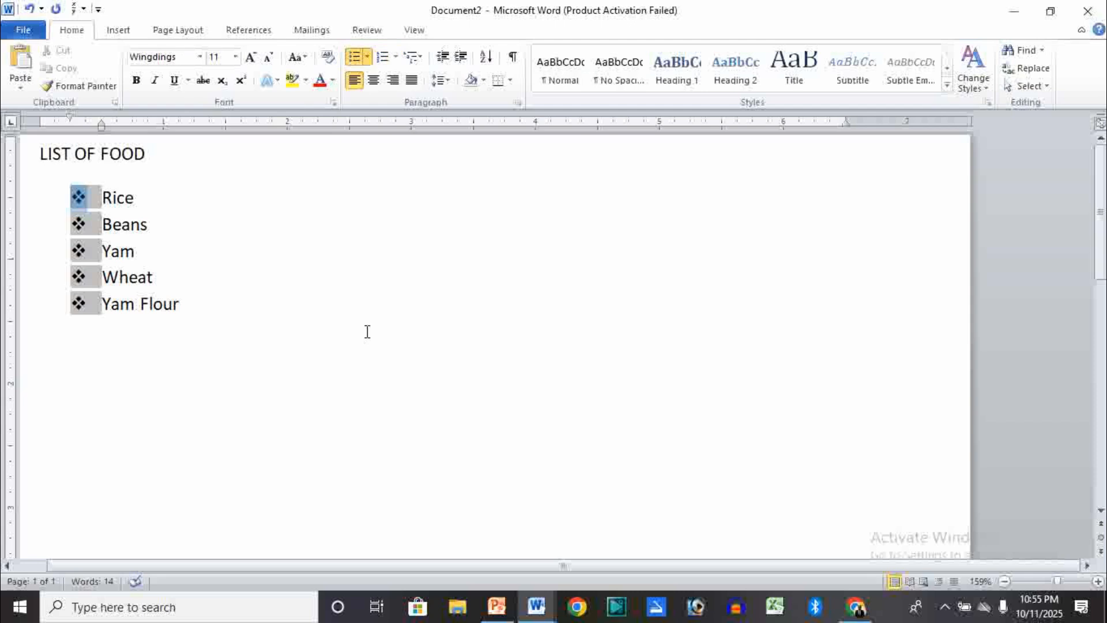
left_click(198, 259)
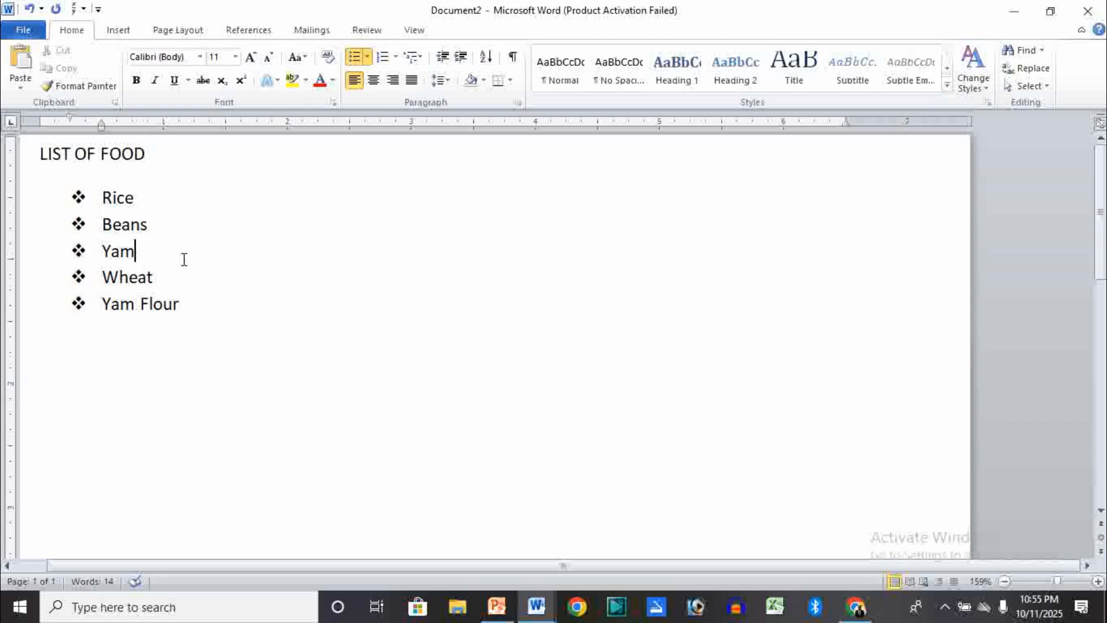
Change the markers of the food list to the 1) 2) 3) number format
left_click(80, 199)
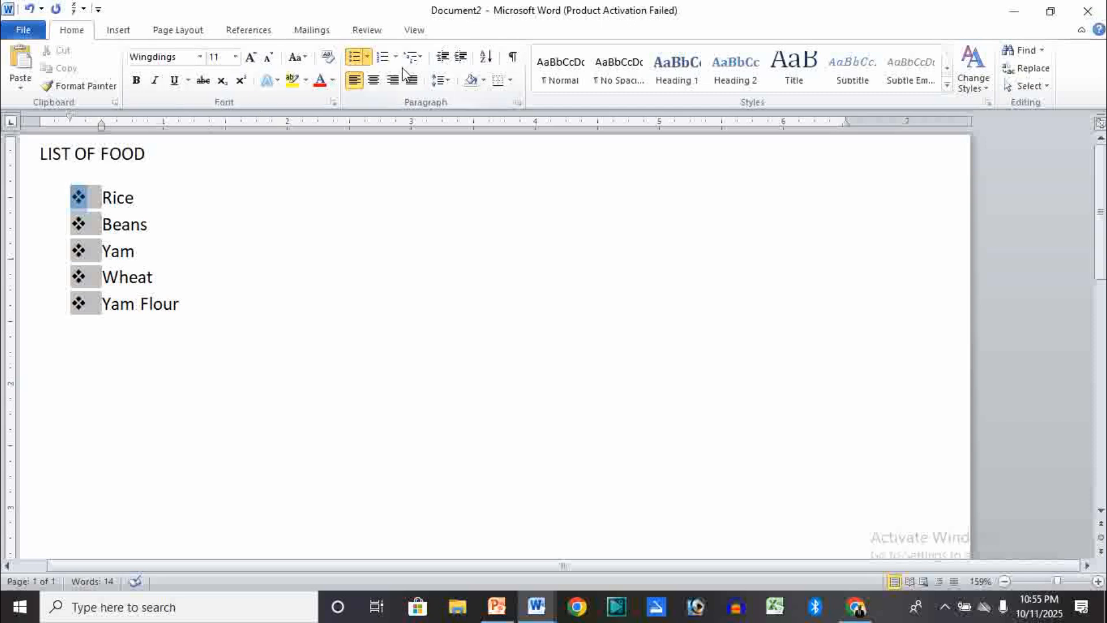
left_click(396, 57)
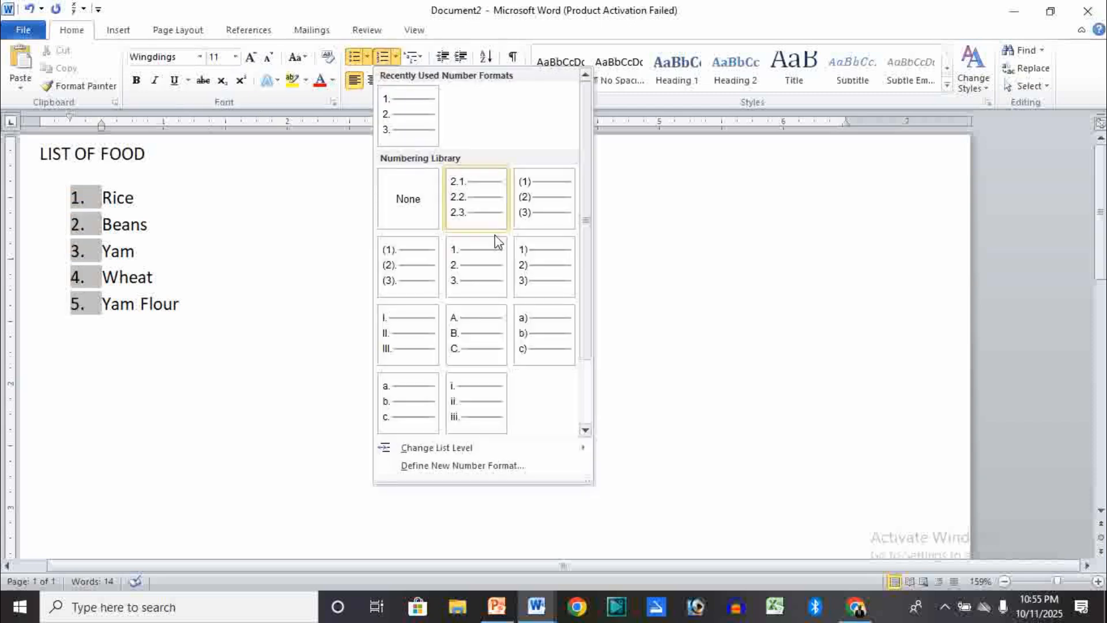
left_click(537, 269)
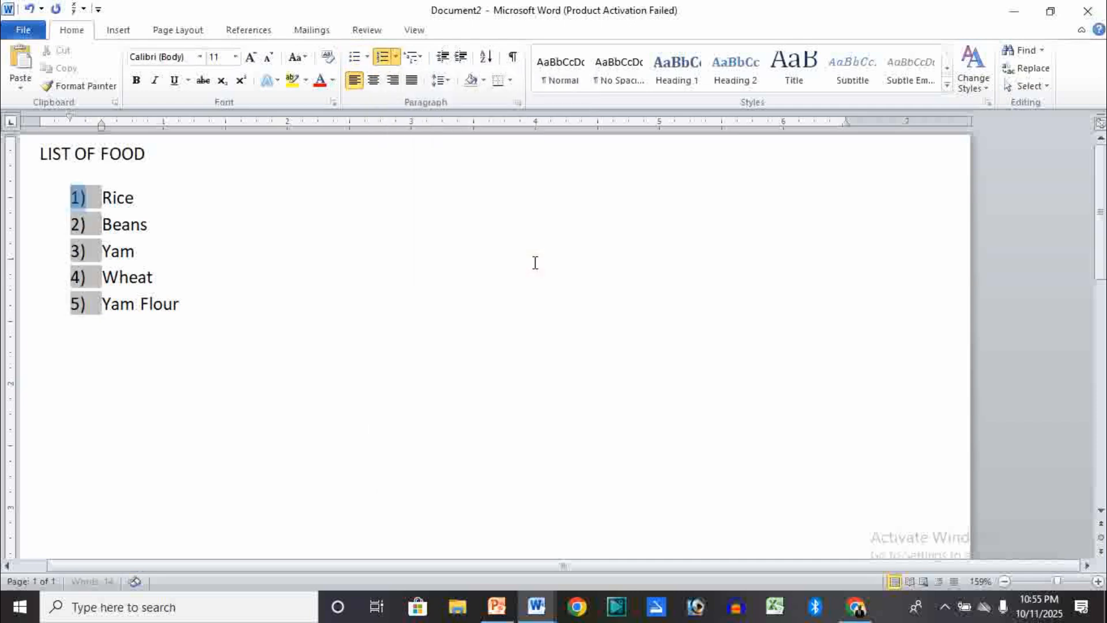
left_click(373, 379)
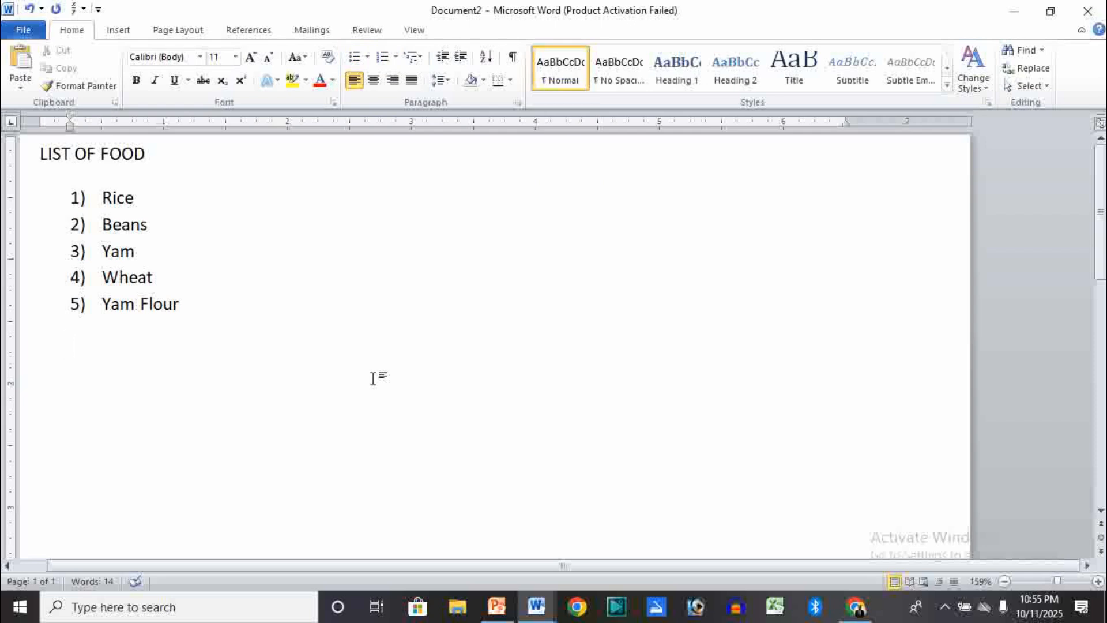
Minimize the food list document and switch to the open Document1 window
left_click(1013, 17)
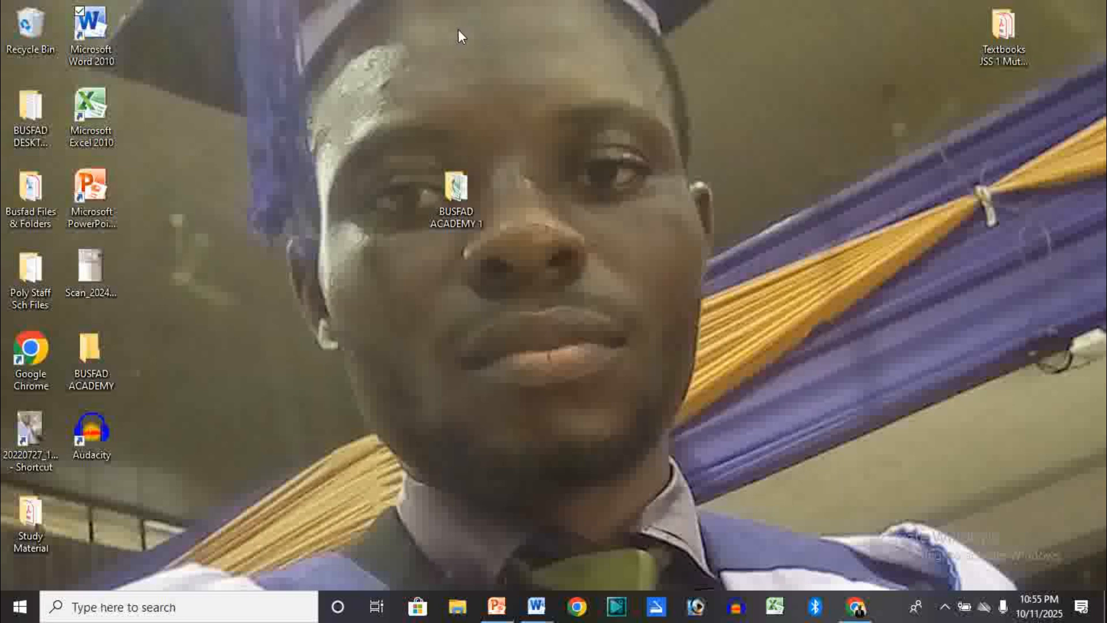
mouse_move(543, 609)
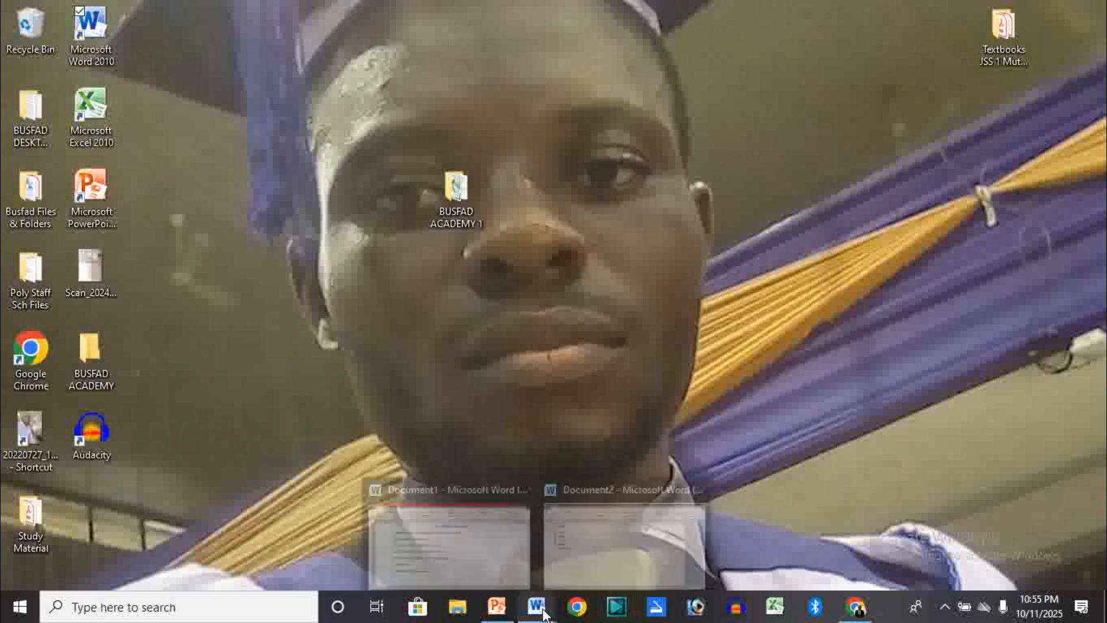
left_click(447, 544)
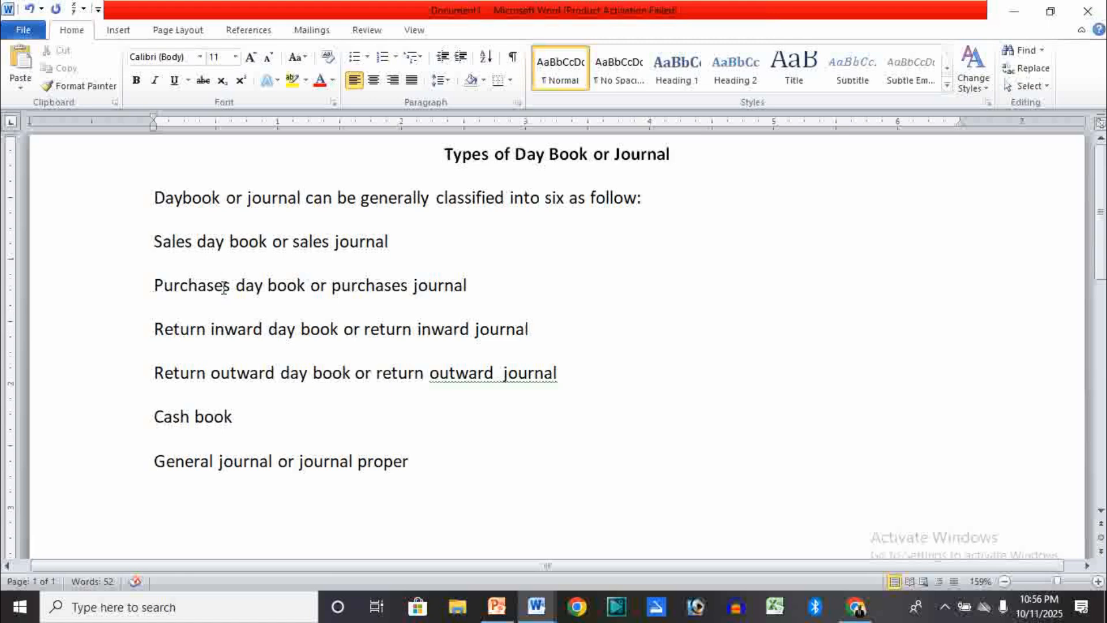
Apply the 1. 2. 3. number format to the line "Sales day book or sales journal"
left_click(155, 241)
left_click(396, 58)
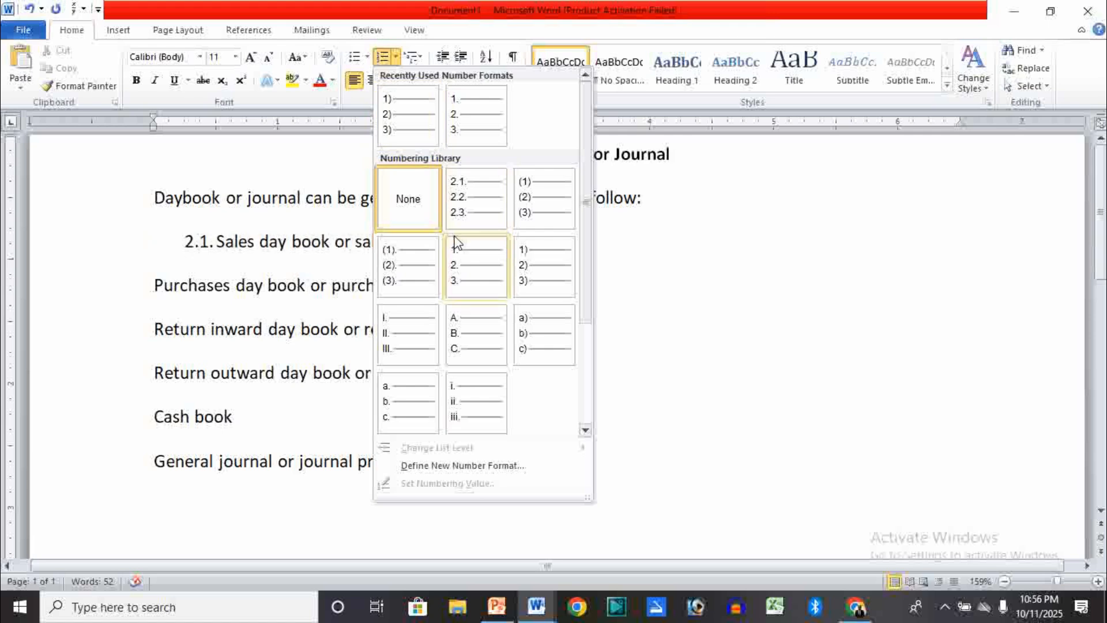
left_click(472, 262)
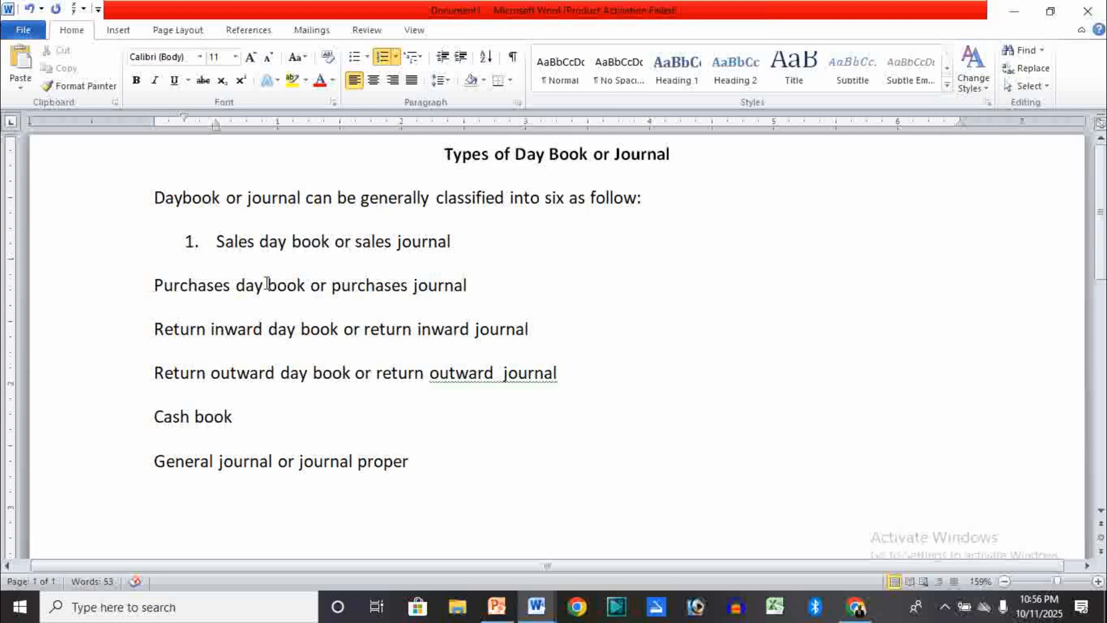
Make the purchases, return inward and return outward day book lines items 2, 3 and 4 of the numbered list
left_click(154, 285)
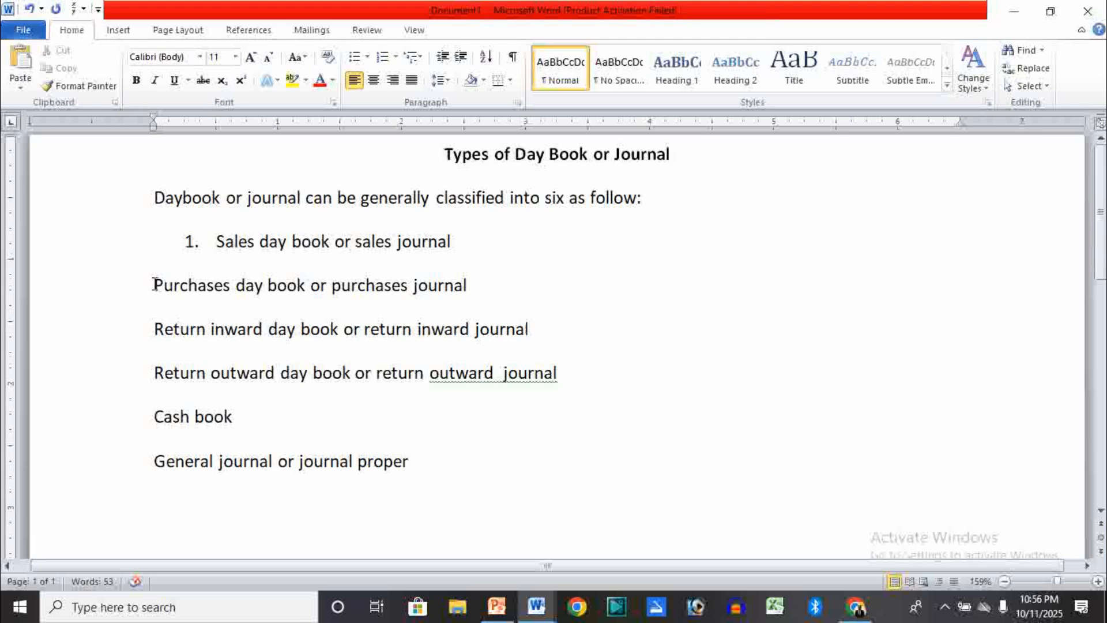
key("BackSpace")
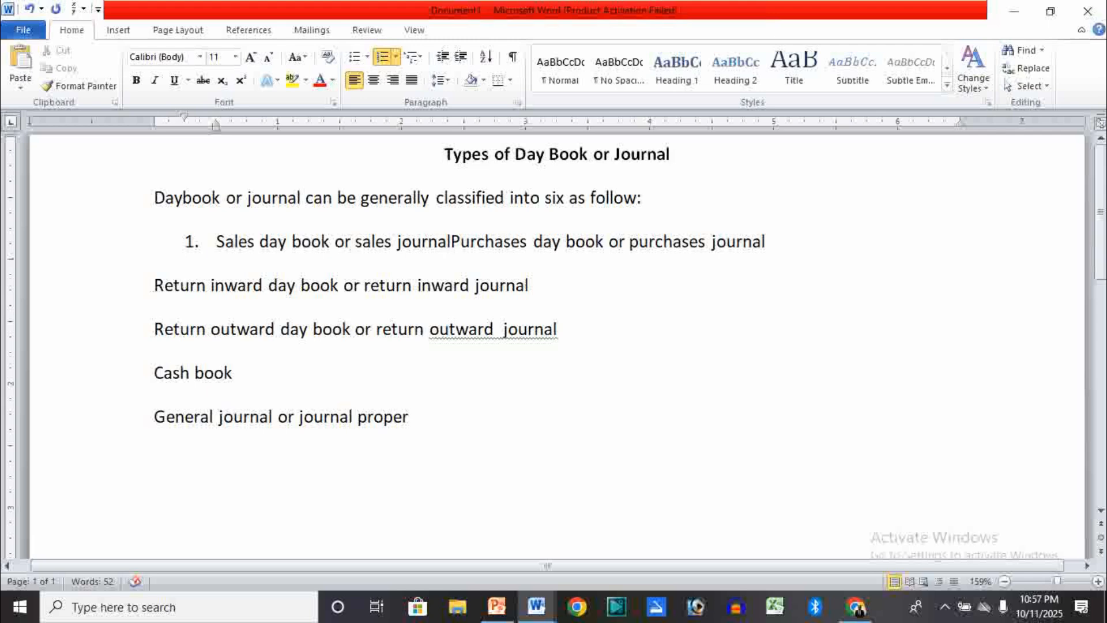
key("Return")
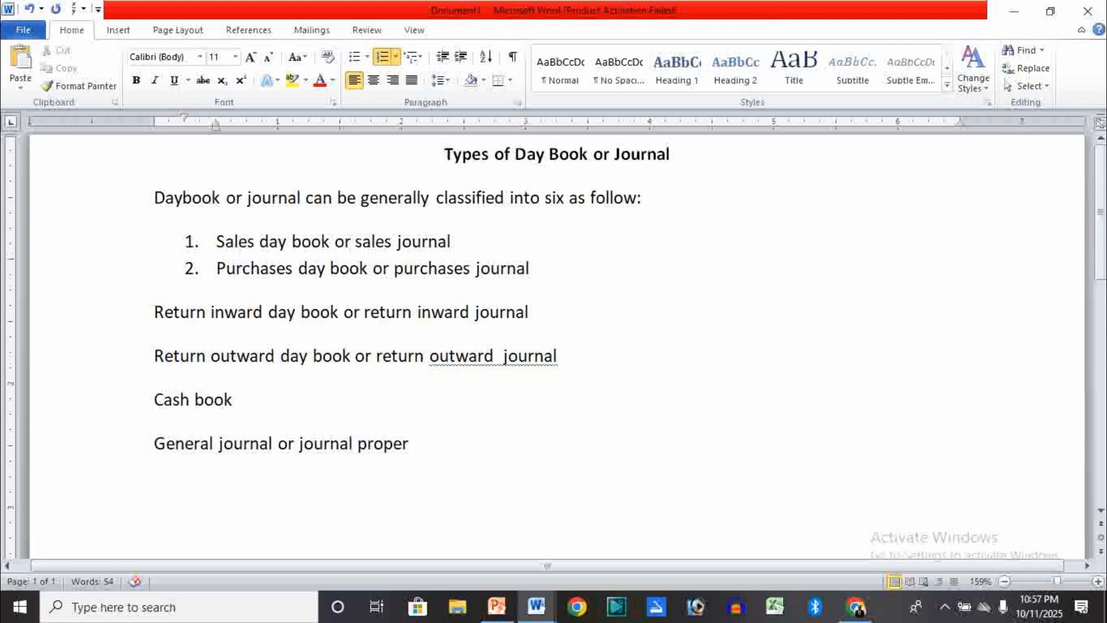
left_click(156, 313)
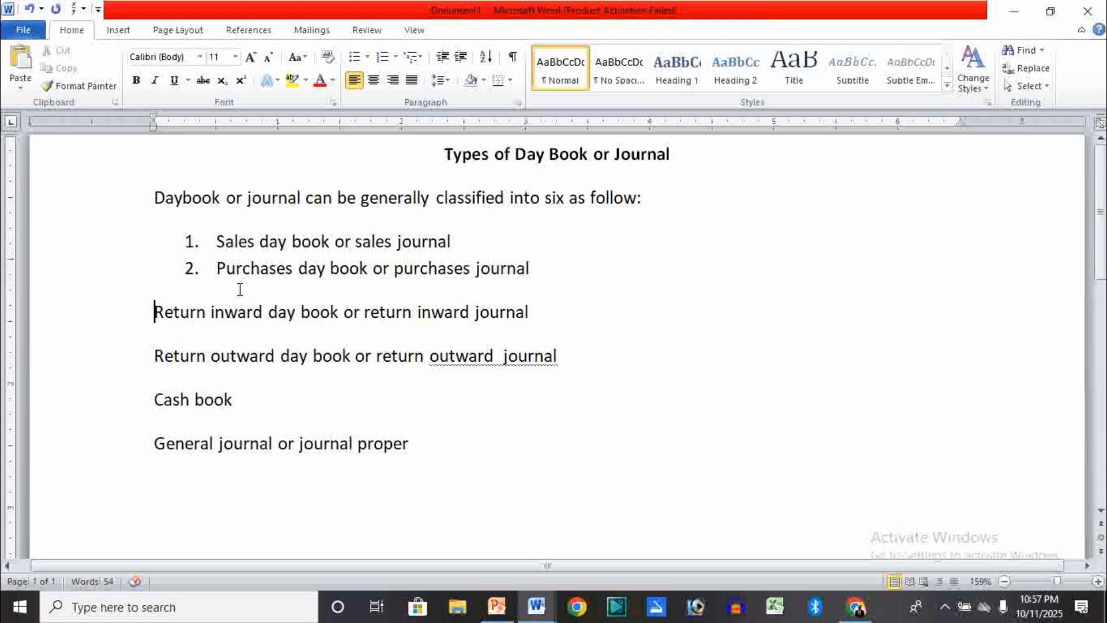
key("BackSpace")
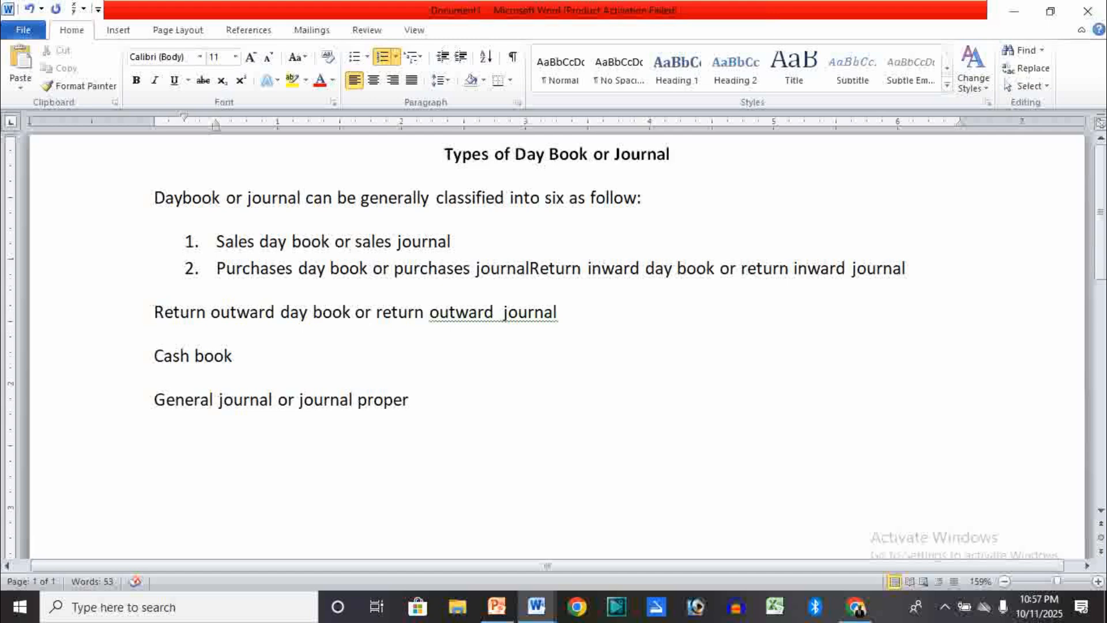
key("Return")
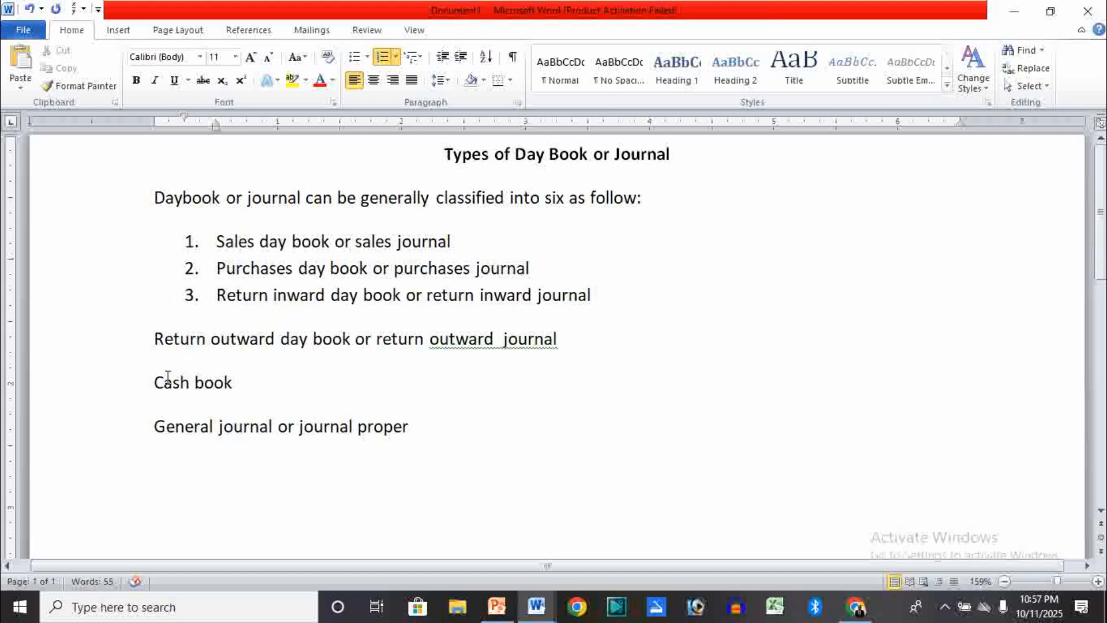
left_click(153, 340)
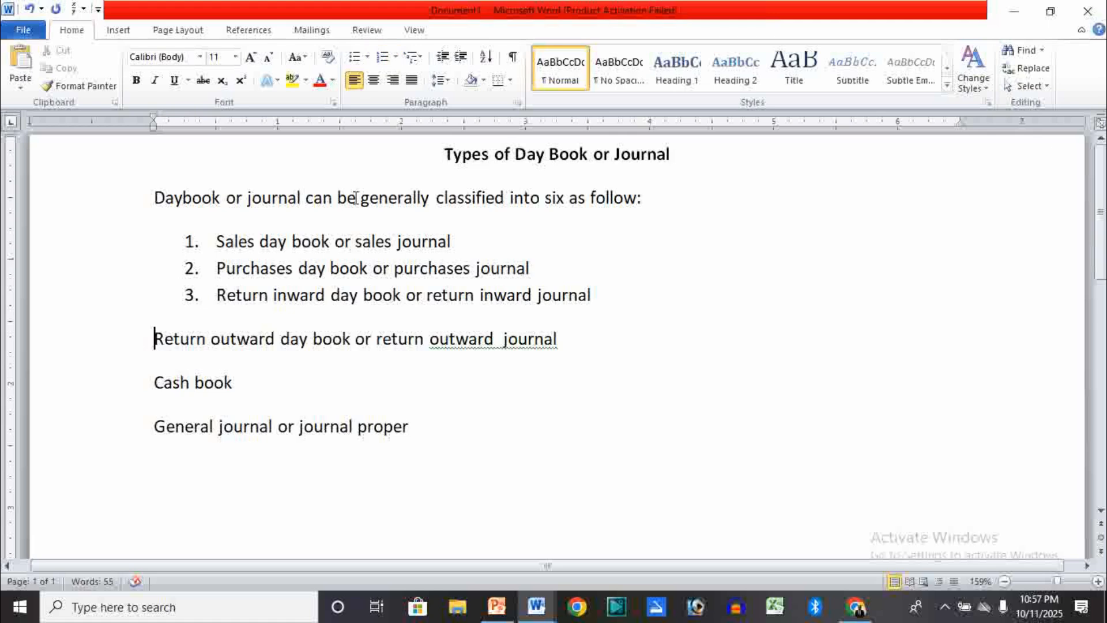
left_click(380, 58)
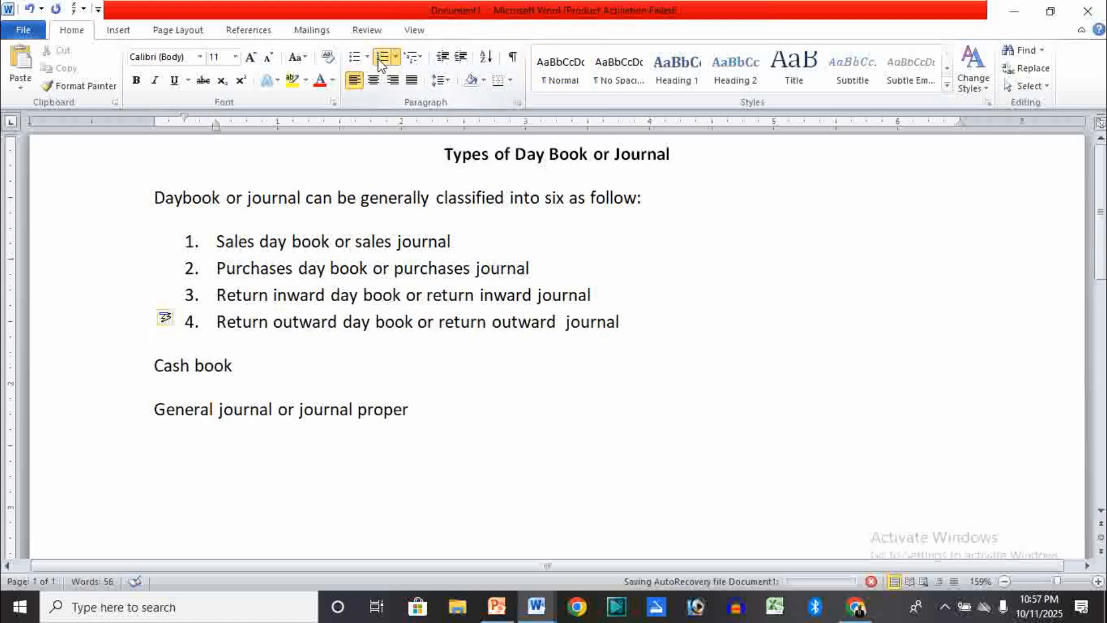
Make the "Cash book" line item 5 of the numbered list
left_click(155, 365)
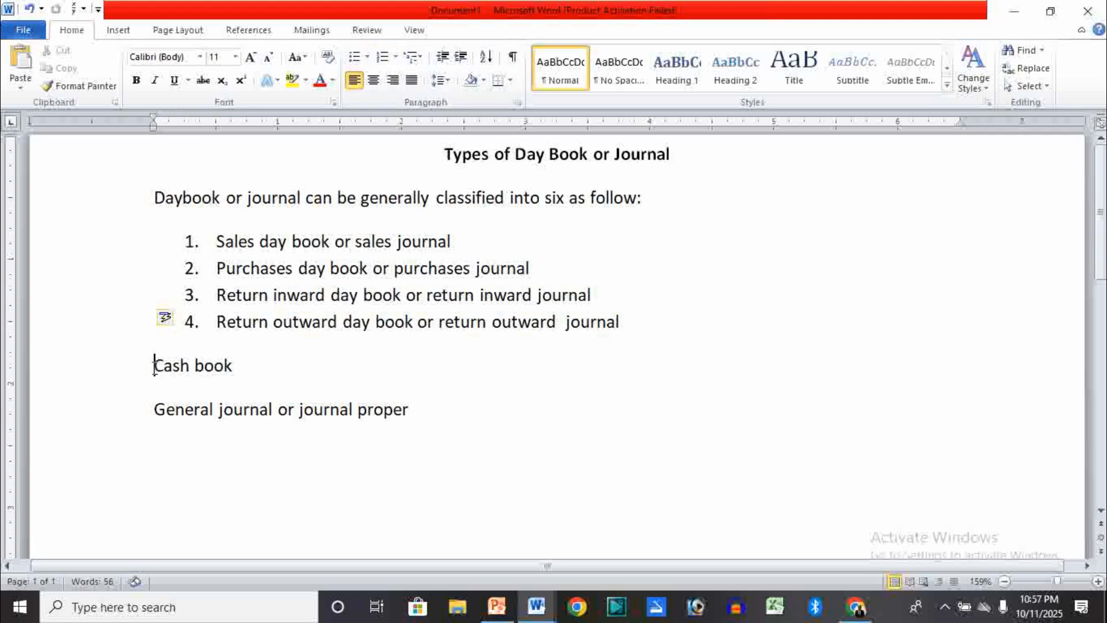
left_click(385, 56)
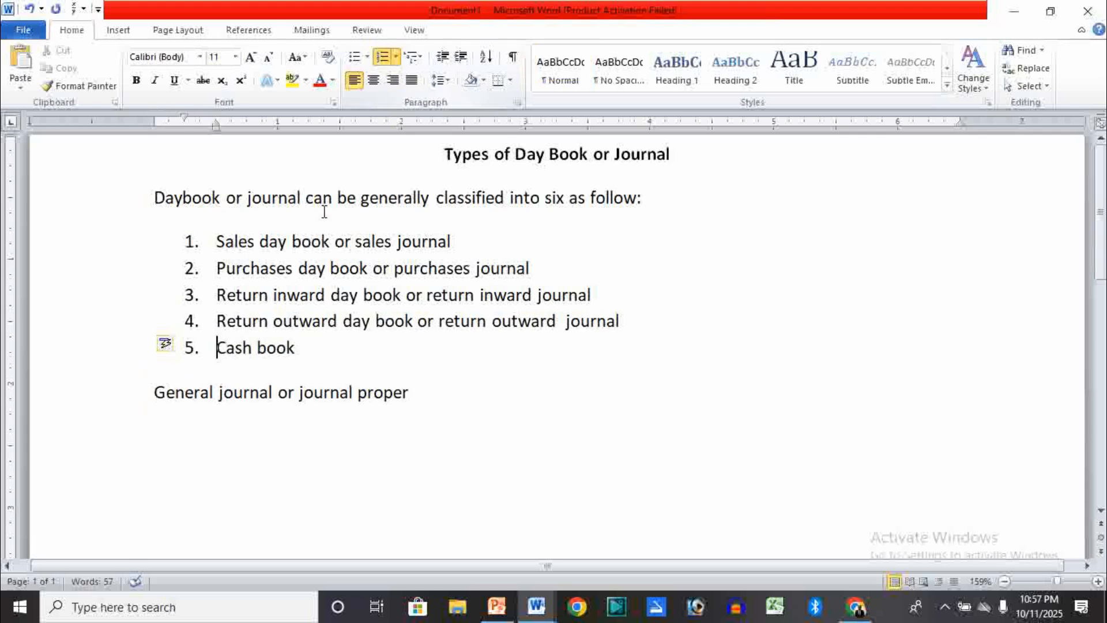
Try a bullet on the line "General journal or journal proper", remove it and join the line to the "Cash book" item
left_click(154, 392)
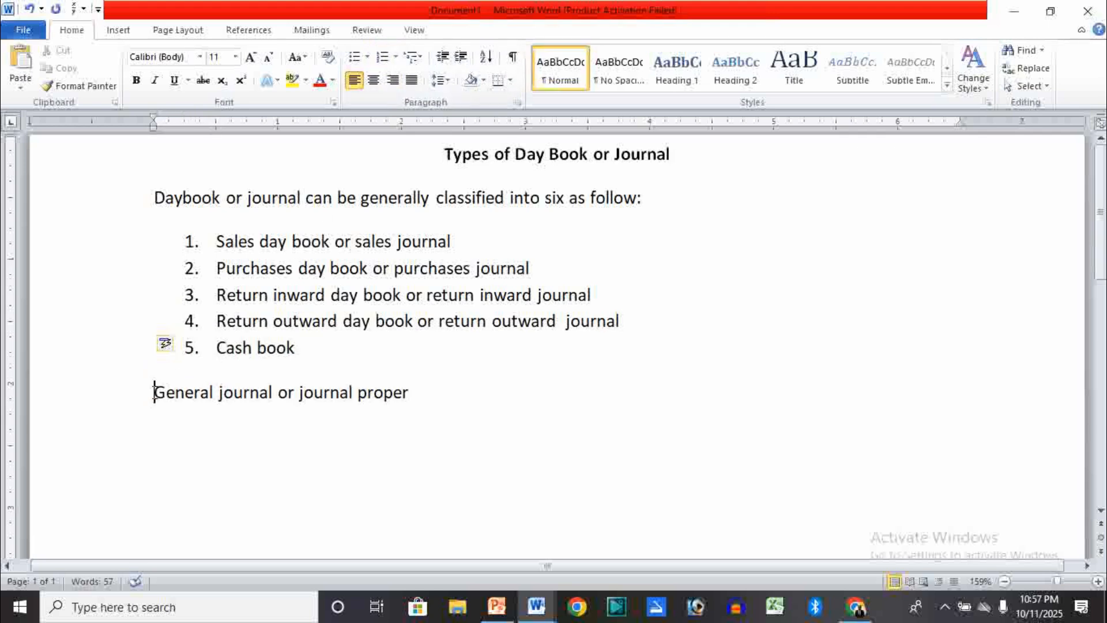
left_click(355, 56)
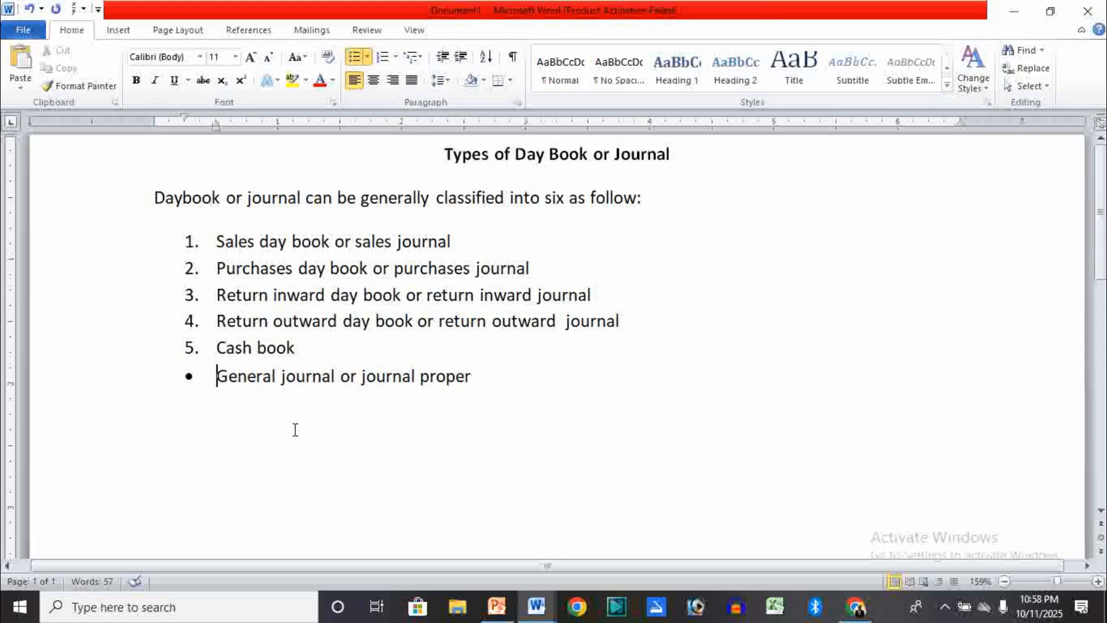
key("BackSpace")
key("BackSpace")
key("BackSpace")
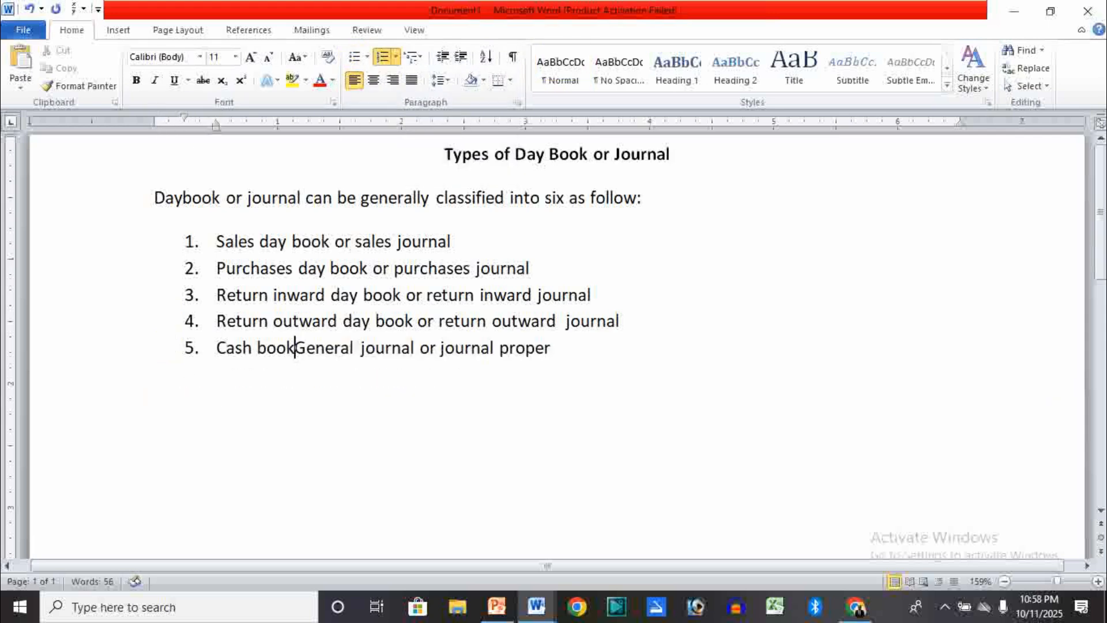
left_click(383, 57)
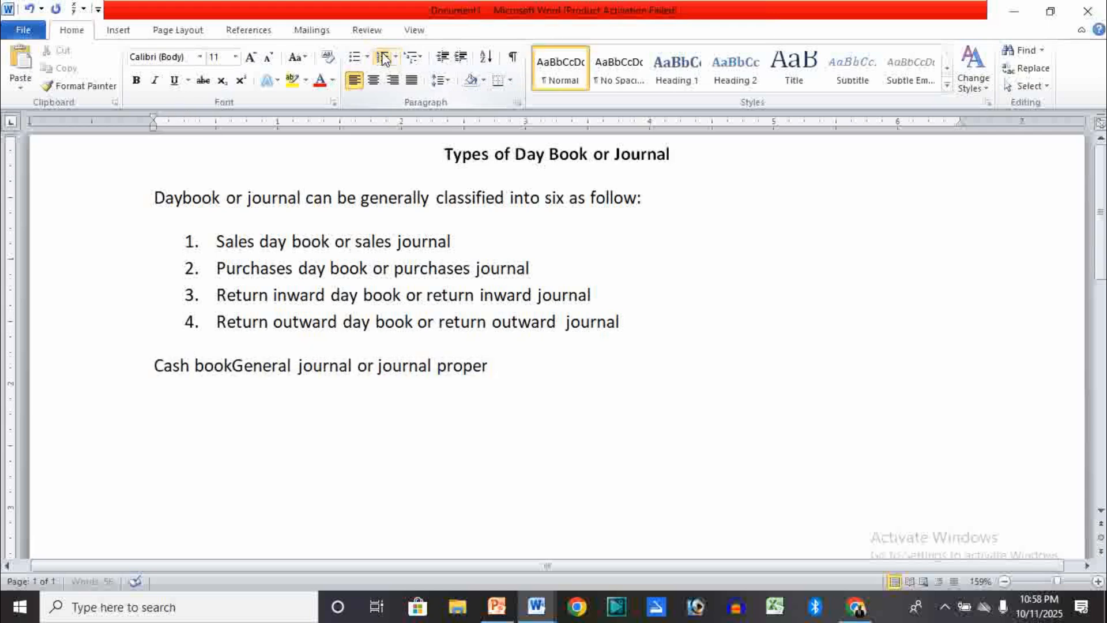
key("BackSpace")
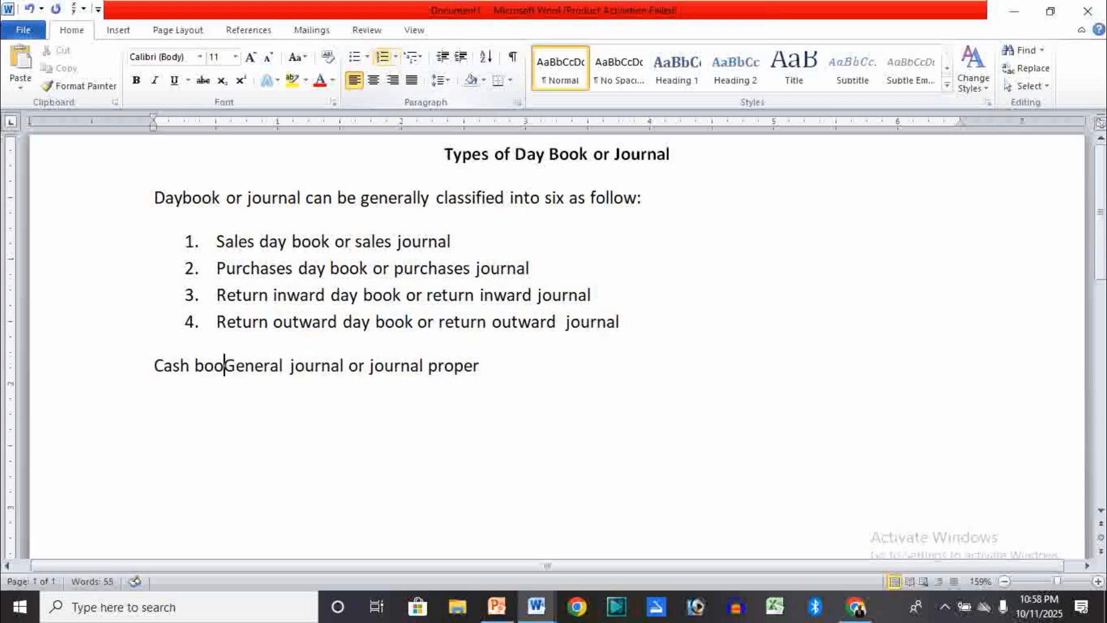
key("ctrl+z")
key("ctrl+z")
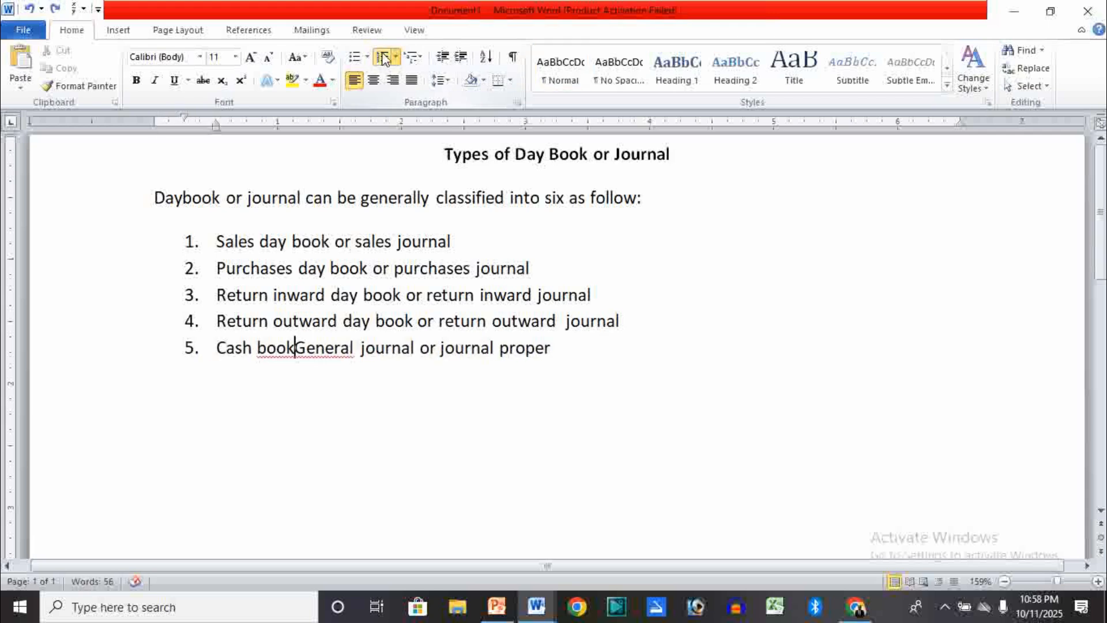
Split "General journal or journal proper" off as item 6 and add an unnumbered line below it
key("Return")
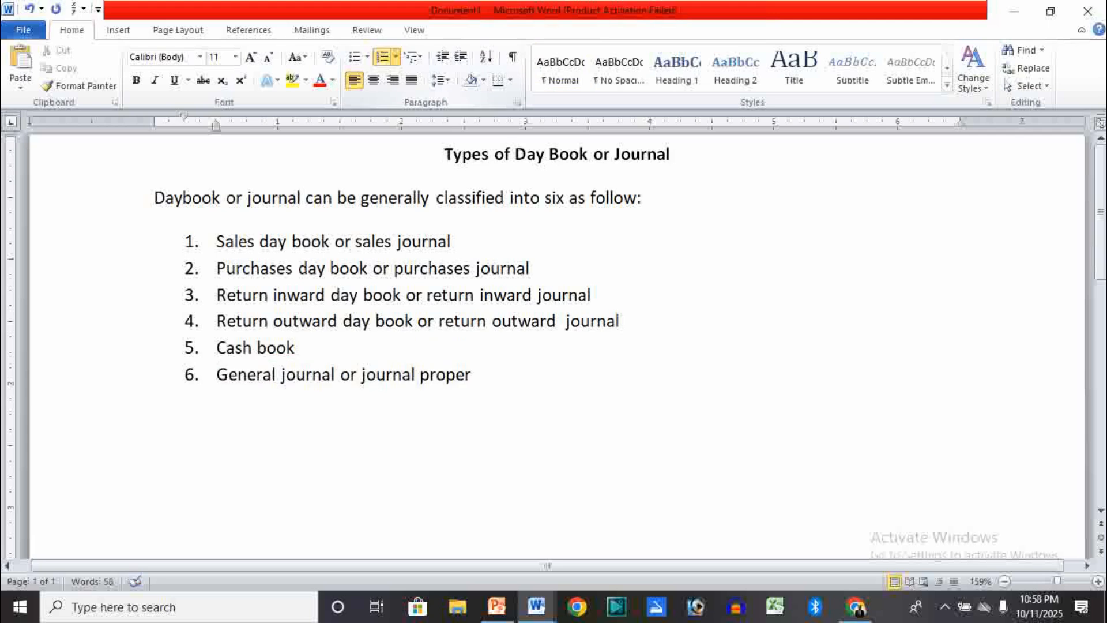
left_click(520, 375)
key("Return")
key("BackSpace")
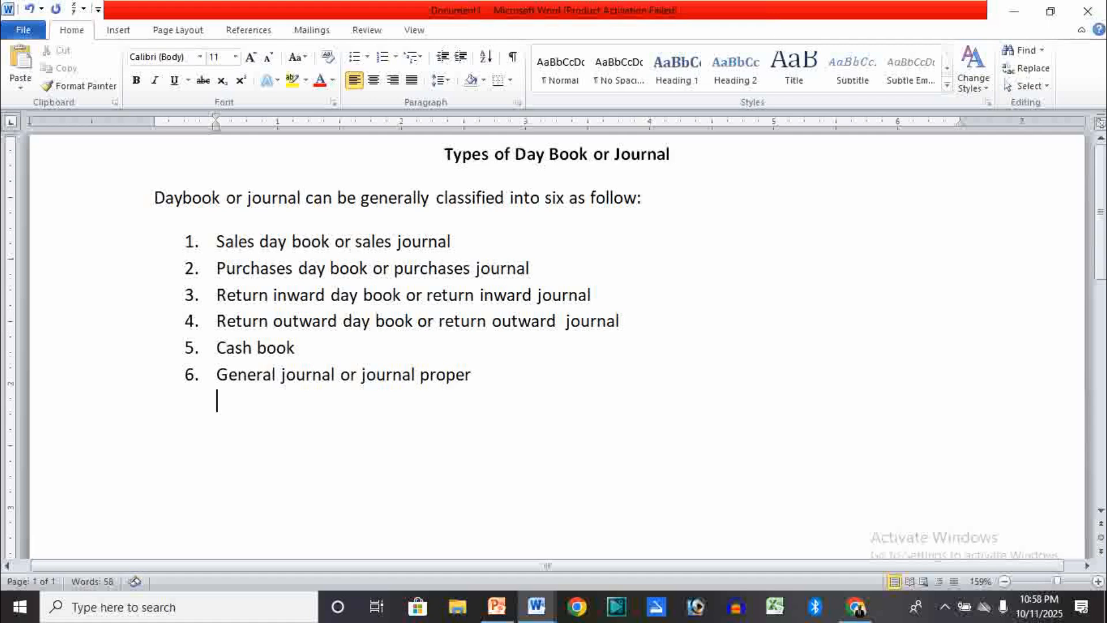
key("BackSpace")
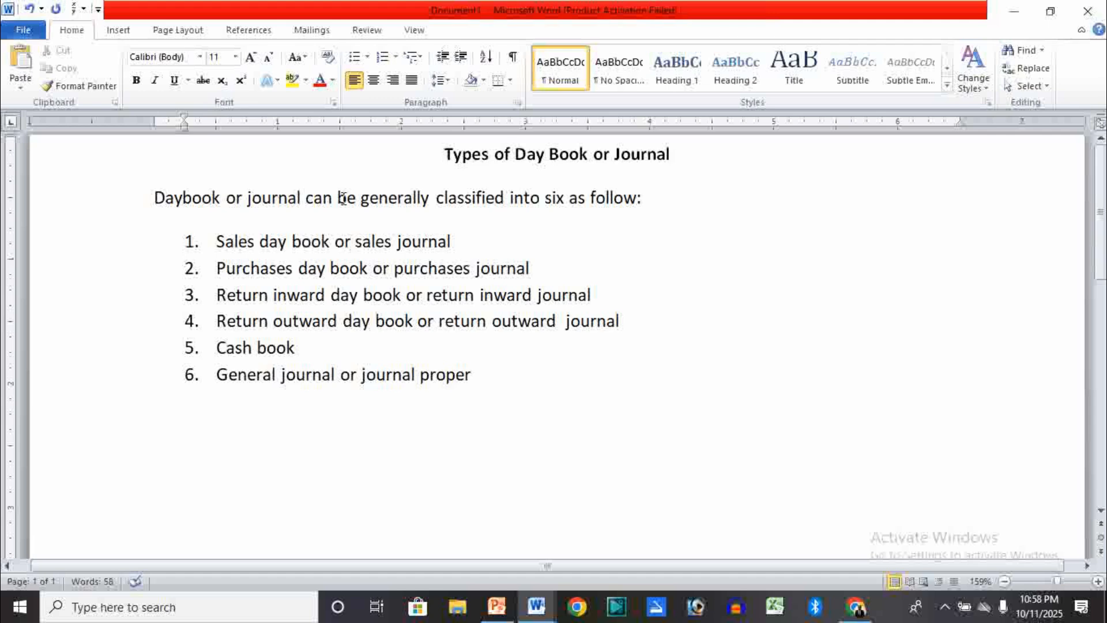
Justify the introductory sentence above the numbered list
left_click(155, 197)
key("ctrl+j")
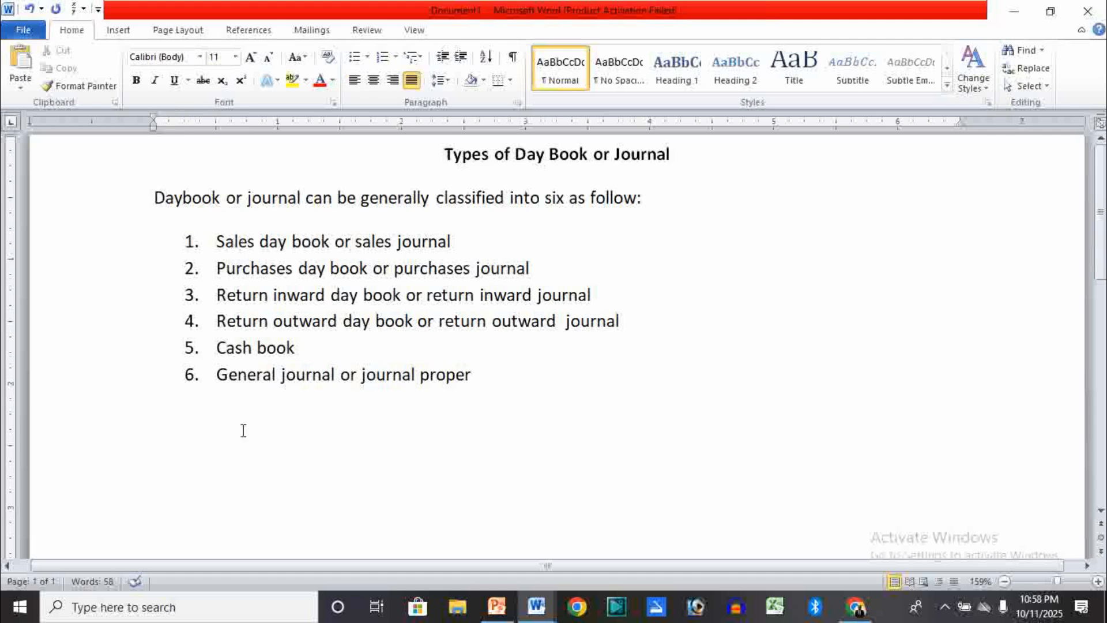
Enter the filler text "ydrdfhijkjihguyfhk;jouiyfygiokpk" at the page margin on the line below the numbered list
left_click(207, 422)
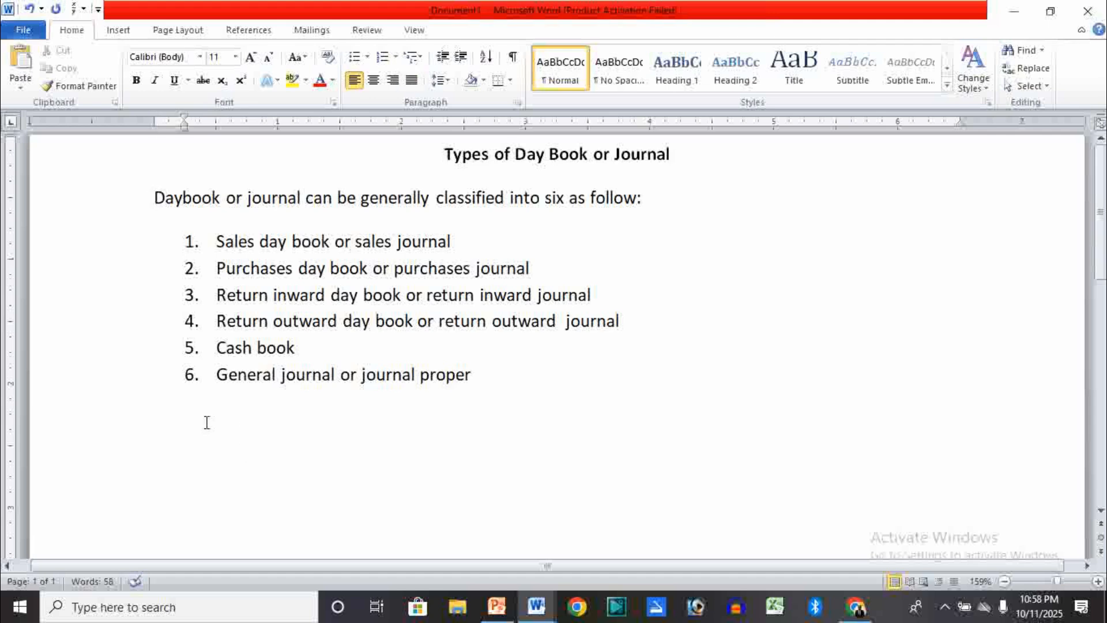
key("BackSpace")
type("ydrdfhijkjihguyfhk;")
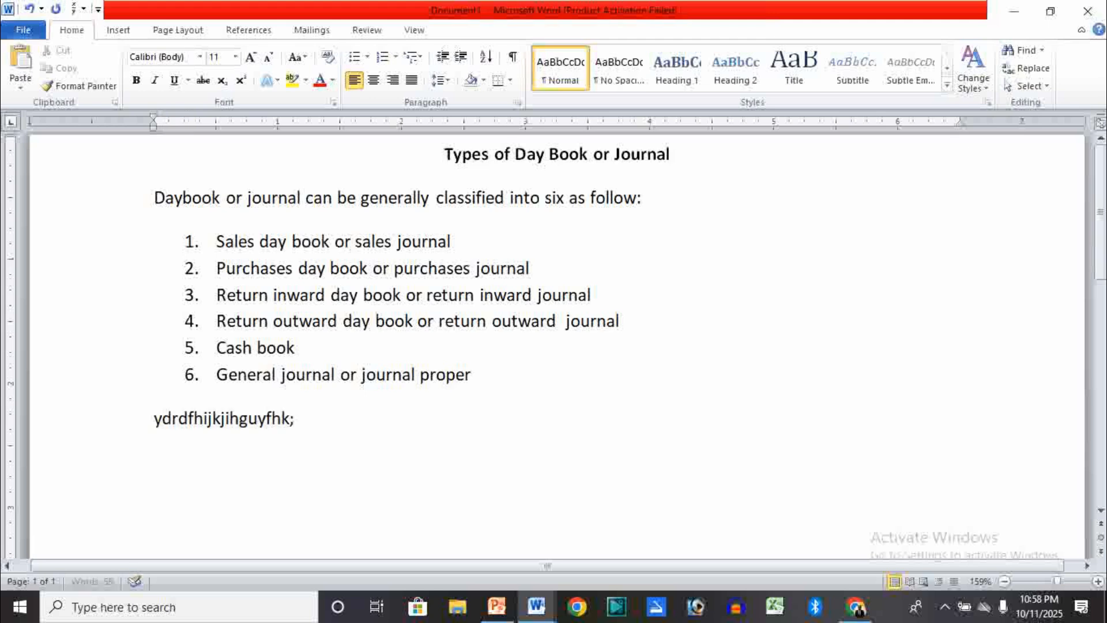
type("jouiyfygiokpk")
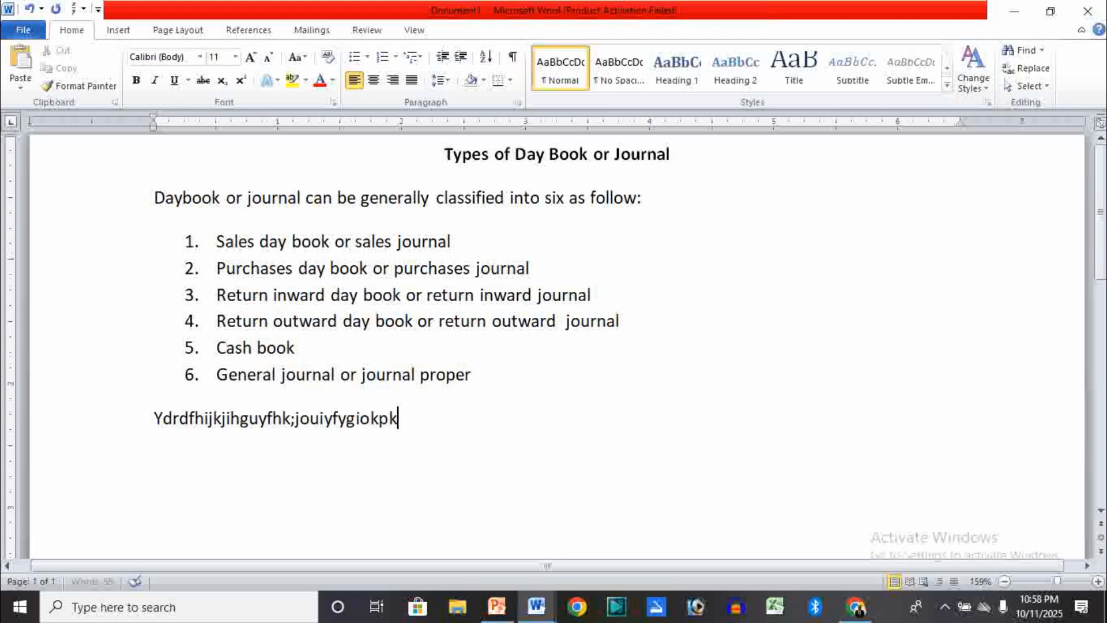
Delete the end of the filler text below the list back to "Ydrdfhijkjihguy"
key("BackSpace")
key("BackSpace")
key("BackSpace")
key("BackSpace")
key("BackSpace")
key("BackSpace")
key("BackSpace")
key("BackSpace")
key("BackSpace")
key("BackSpace")
key("BackSpace")
key("BackSpace")
key("BackSpace")
key("BackSpace")
key("BackSpace")
key("BackSpace")
key("BackSpace")
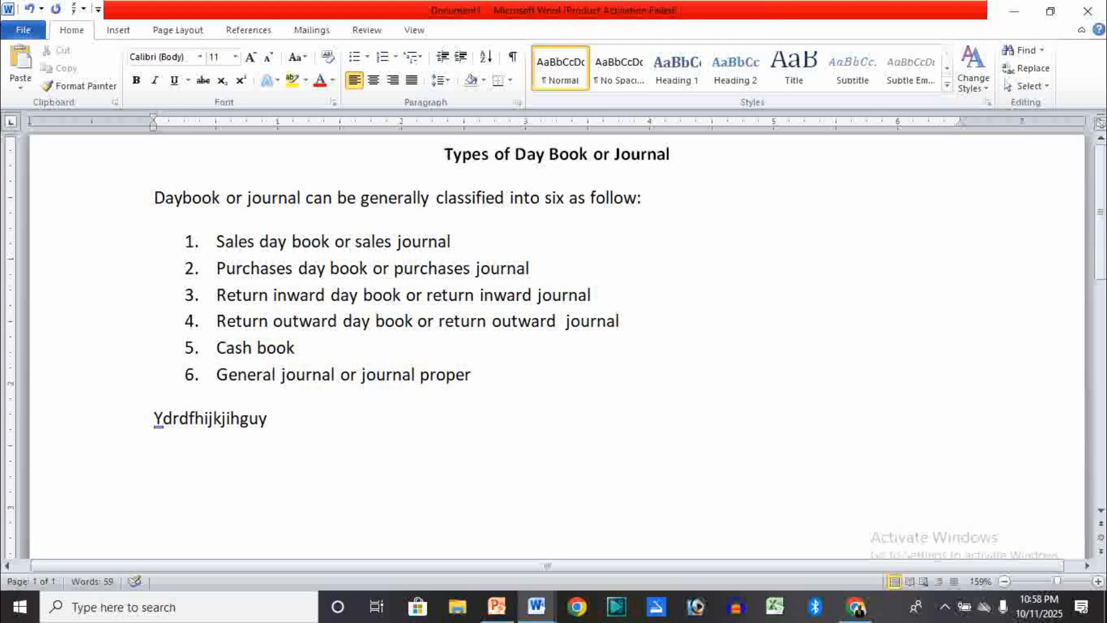
Minimize the document, switch to the PowerPoint presentation and start its slide show from the beginning
left_click(1005, 17)
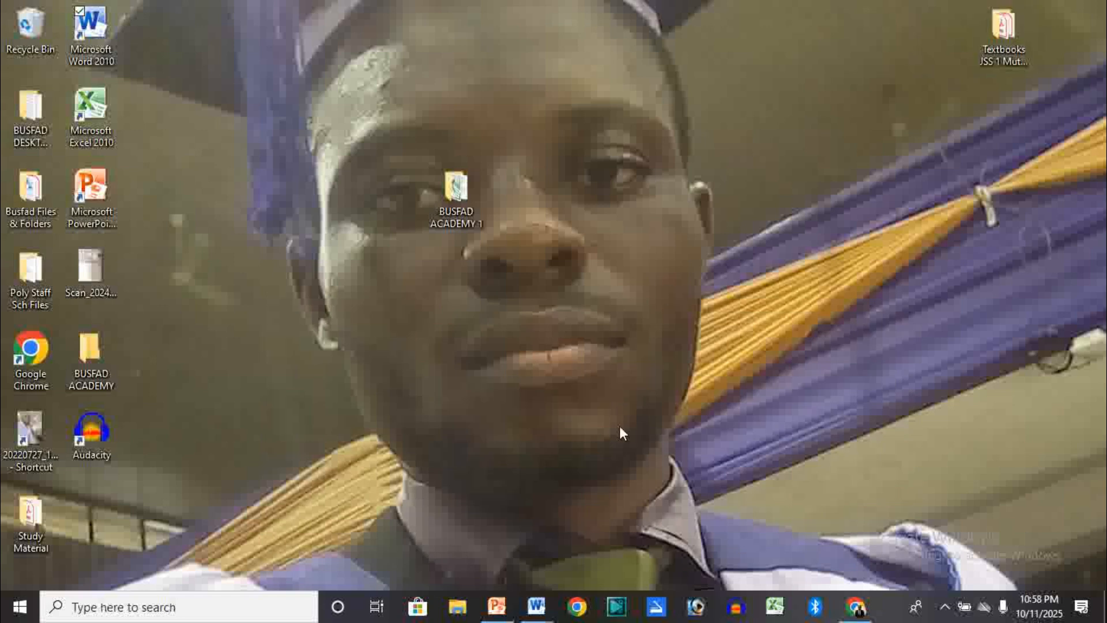
left_click(496, 607)
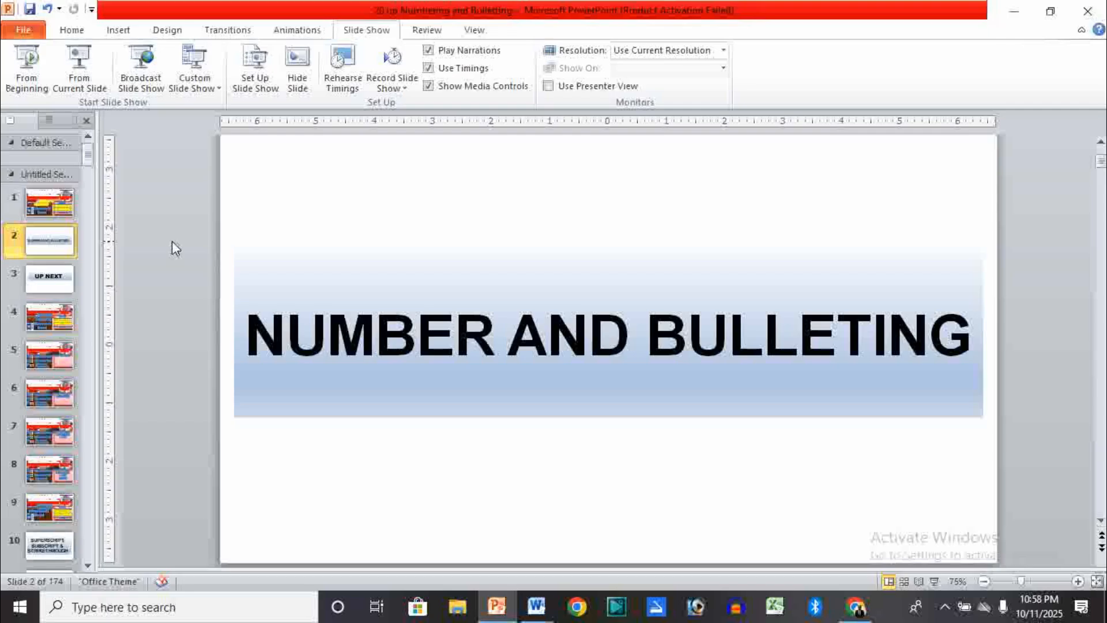
left_click(19, 64)
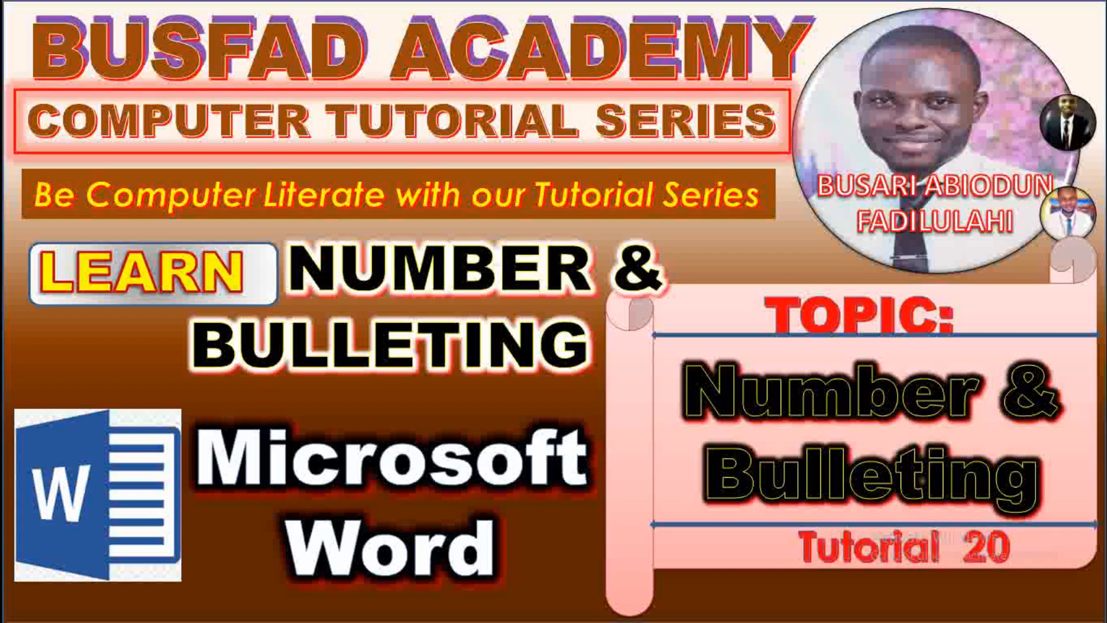
Advance the slide show to the Tutorial 21 slide on Superscript, Subscript & Strike Through
key("Right")
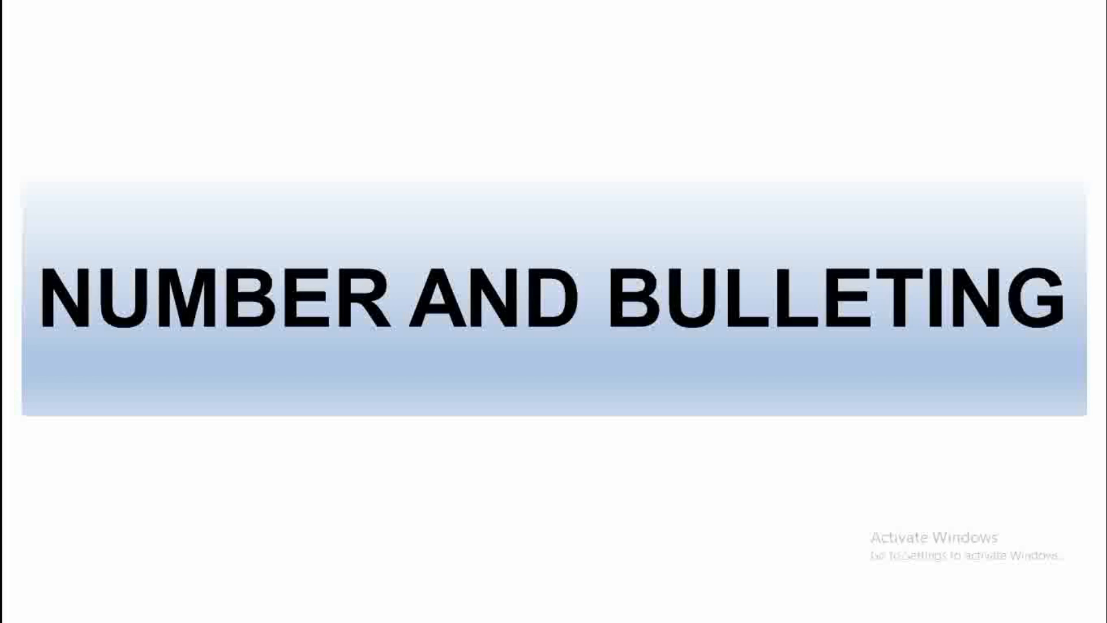
key("Right")
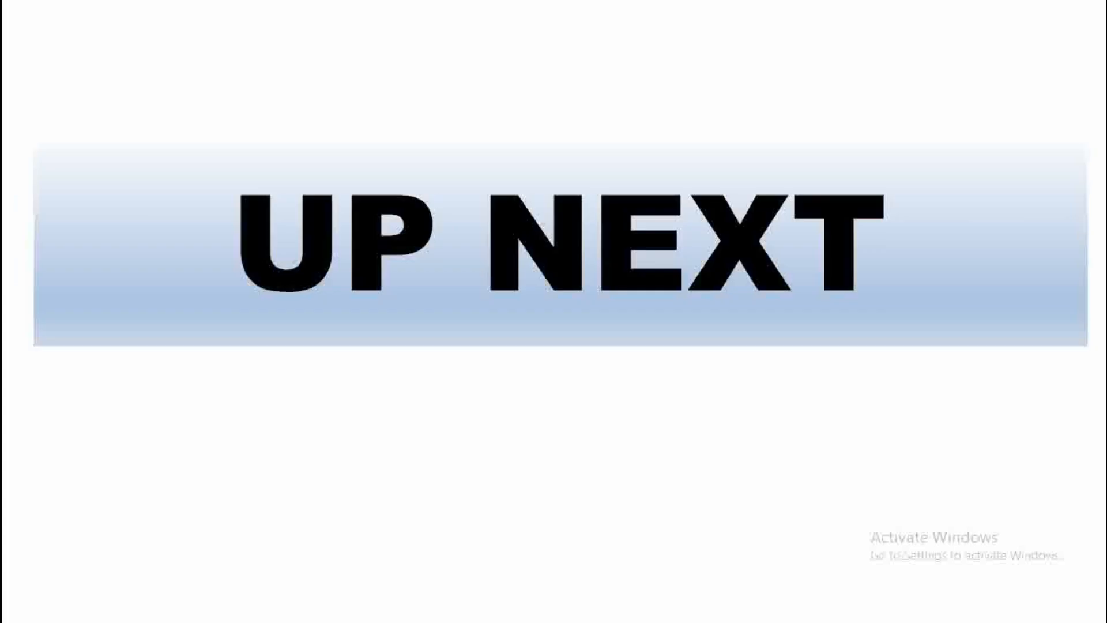
key("Right")
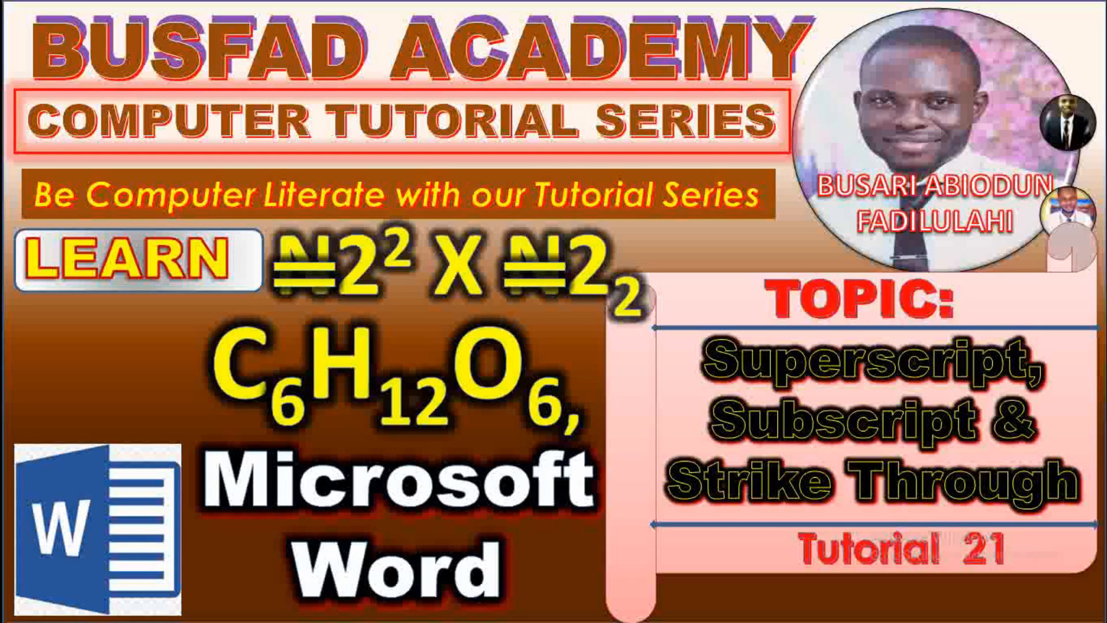